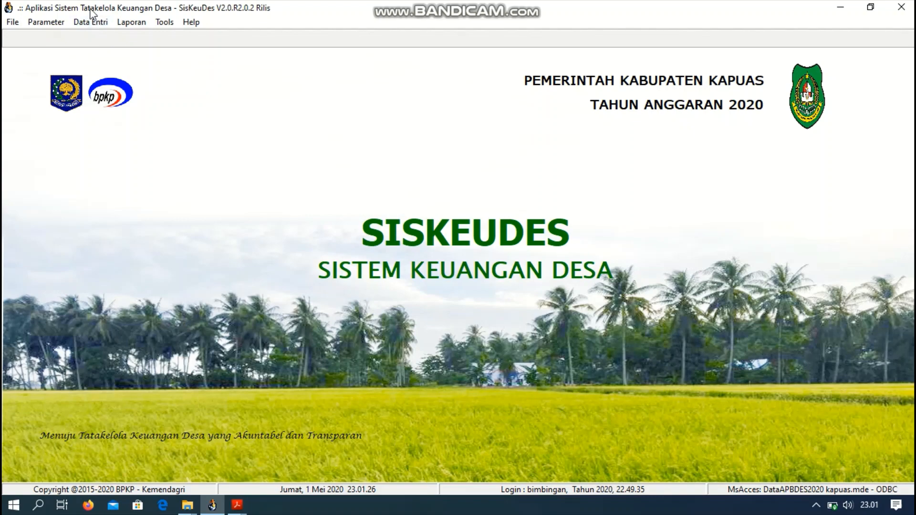
Set the Status APBDes to PAK in the village's Data Umum Desa planning record, save it and close the planning form.
left_click(90, 23)
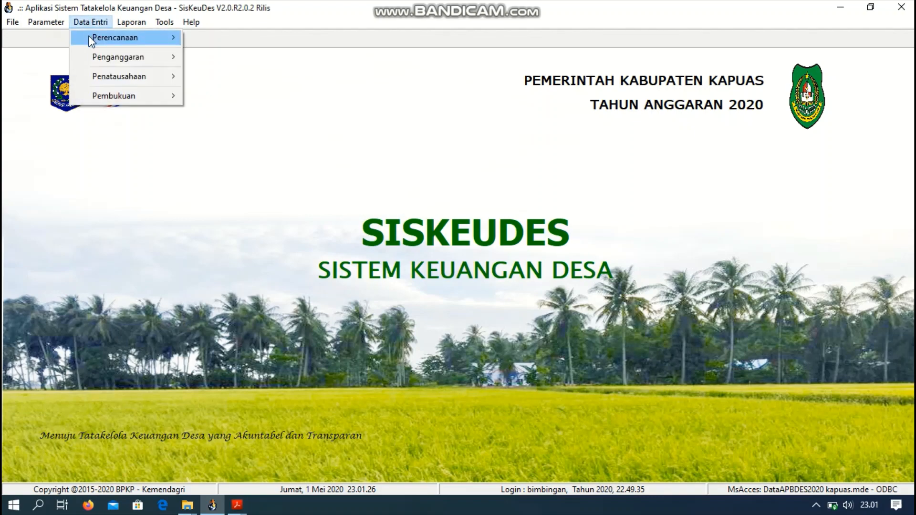
mouse_move(91, 40)
left_click(207, 38)
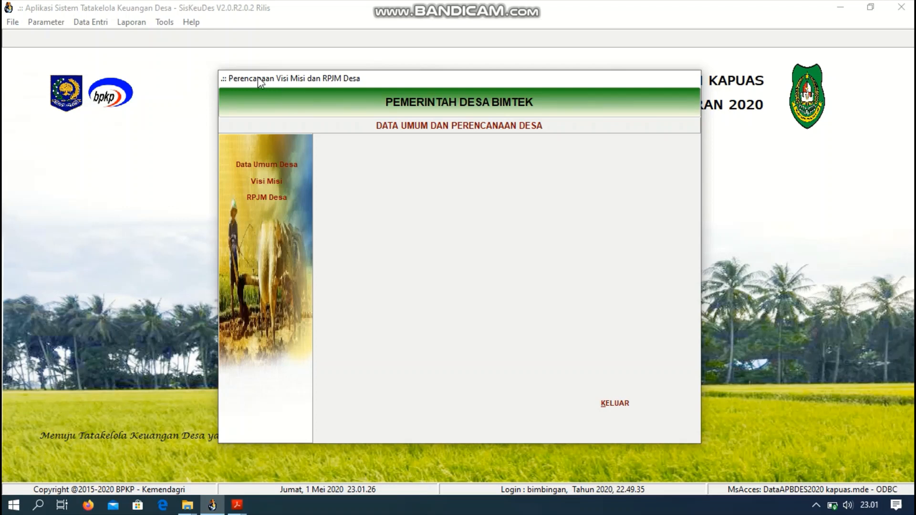
left_click(280, 167)
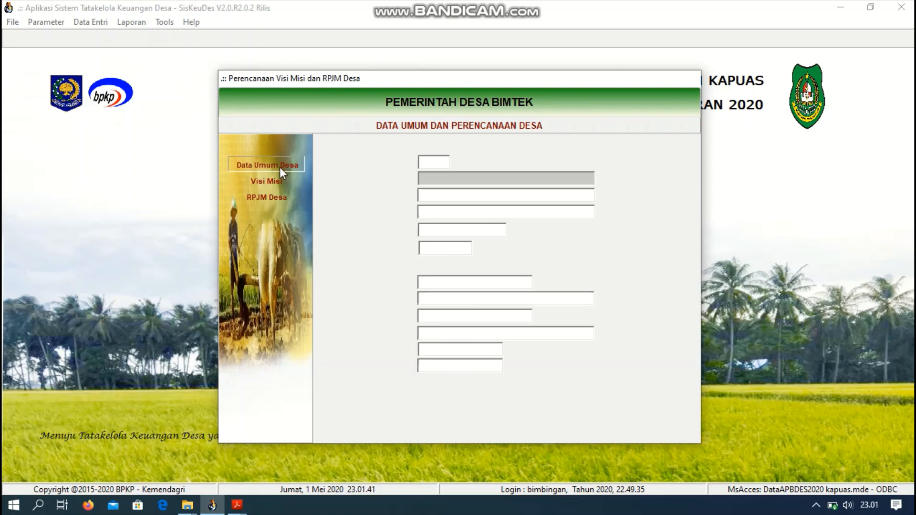
left_click(465, 418)
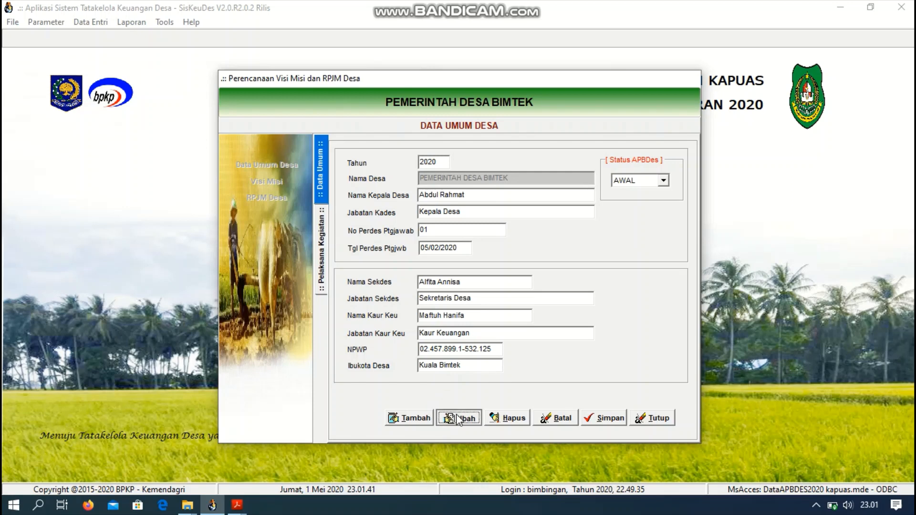
left_click(664, 181)
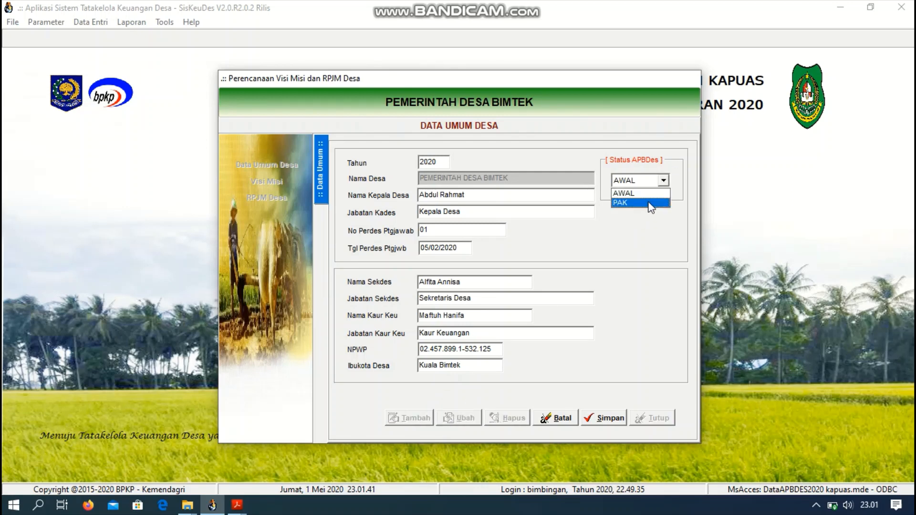
left_click(652, 205)
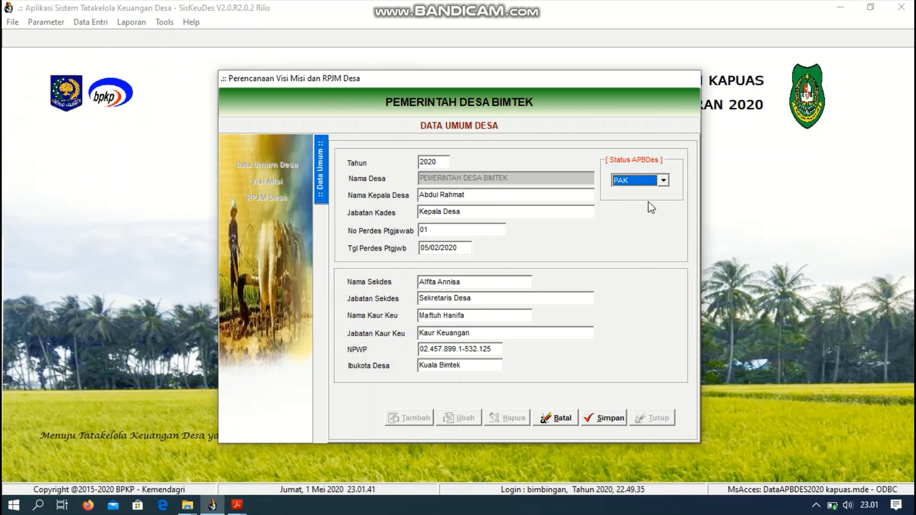
left_click(603, 420)
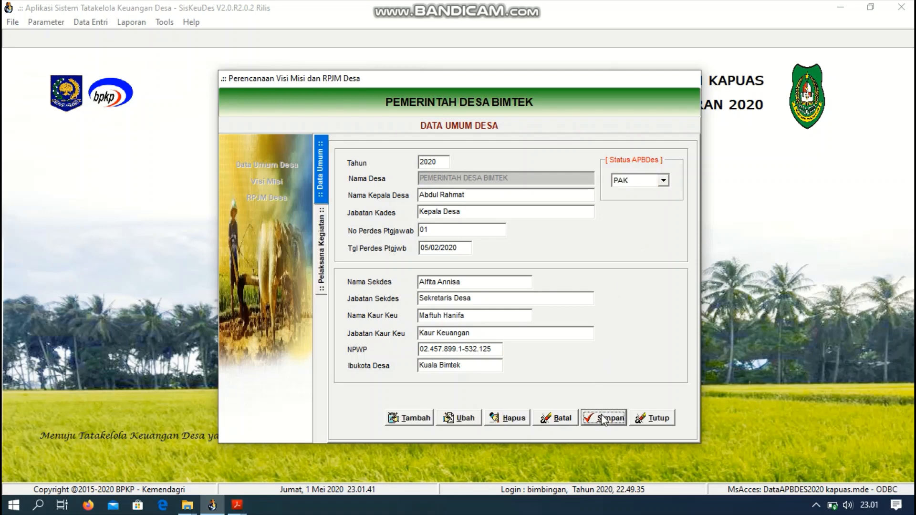
left_click(651, 419)
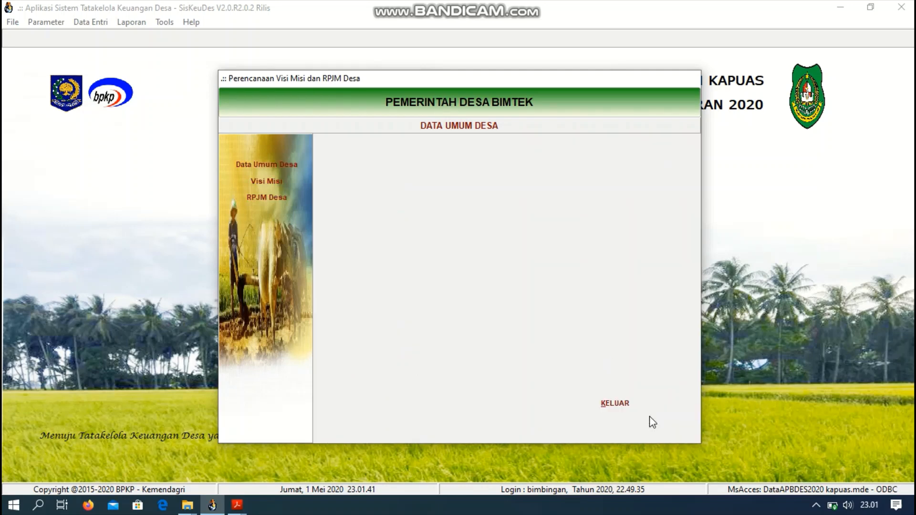
left_click(619, 406)
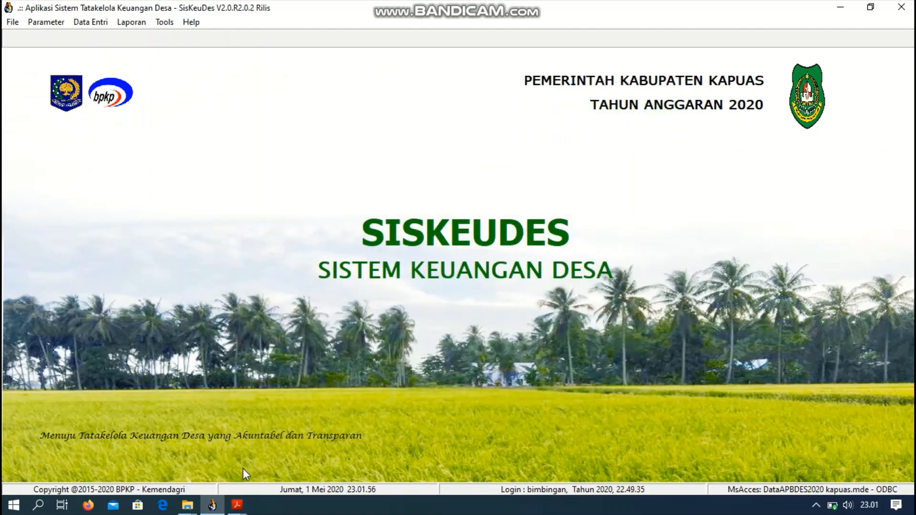
Switch to Acrobat Reader and review the Instruksi Mendagri, PMK 40 and Permendesa 6 rules on BLT Dana Desa recipients, data collection and allocation.
left_click(241, 506)
left_click(141, 477)
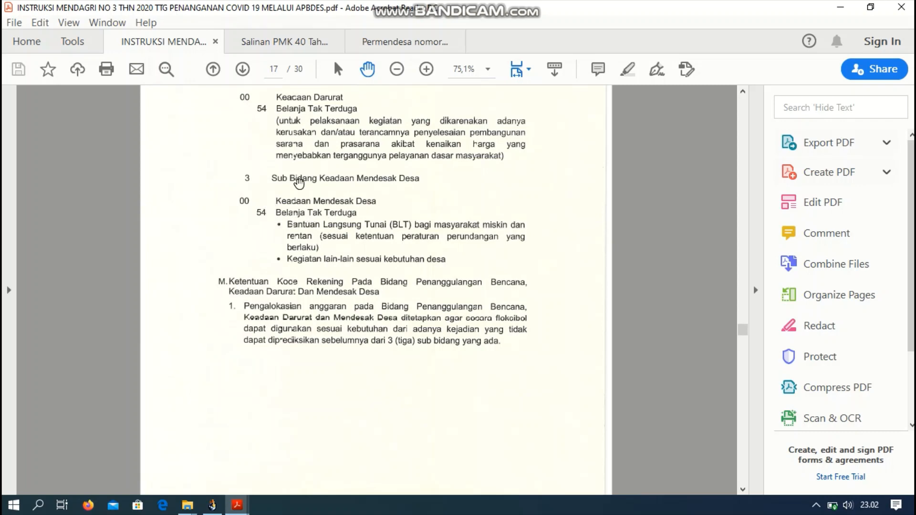
left_click(261, 48)
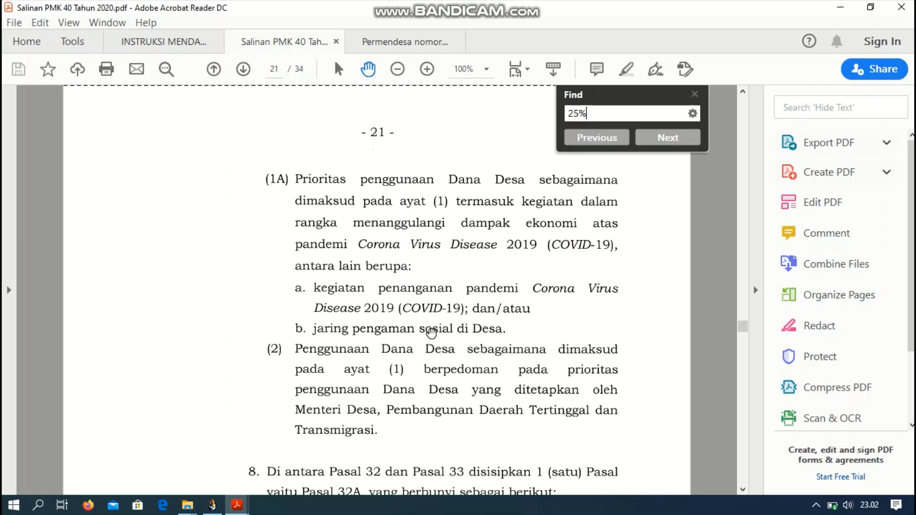
scroll(431, 333, "down", 1)
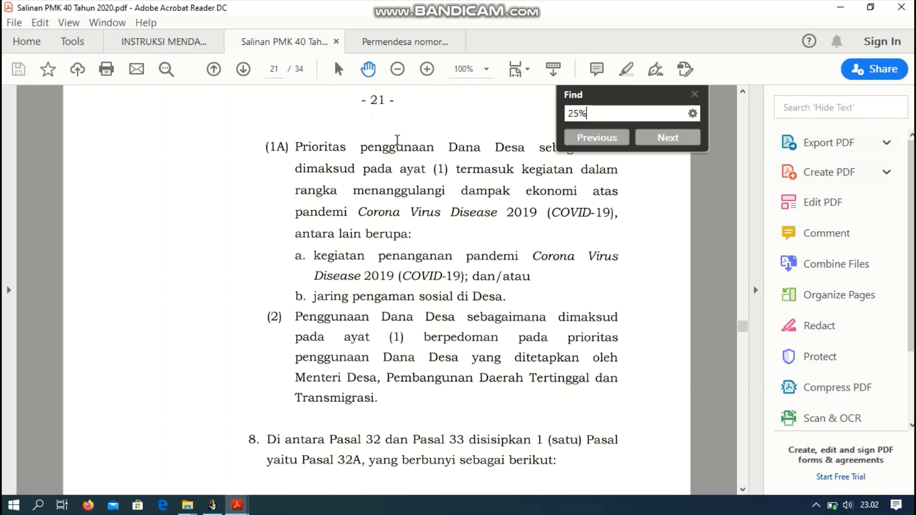
left_click(415, 48)
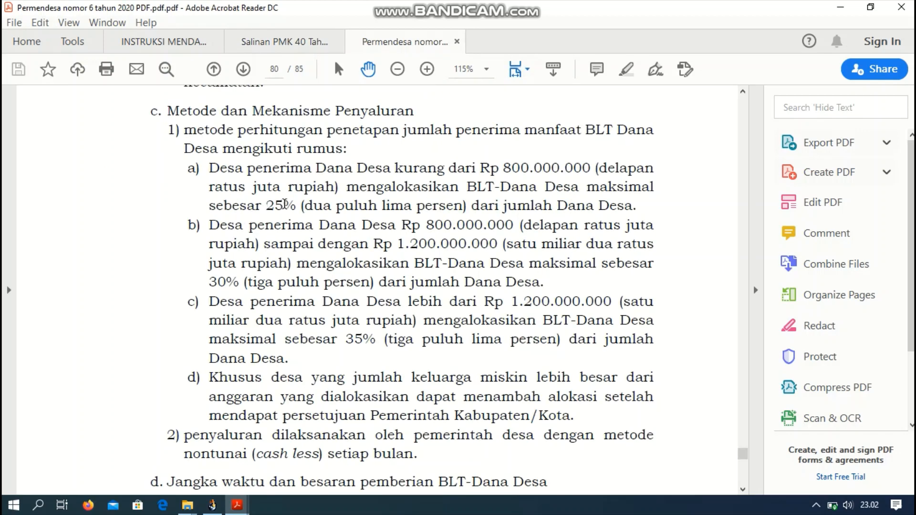
scroll(285, 205, "up", 10)
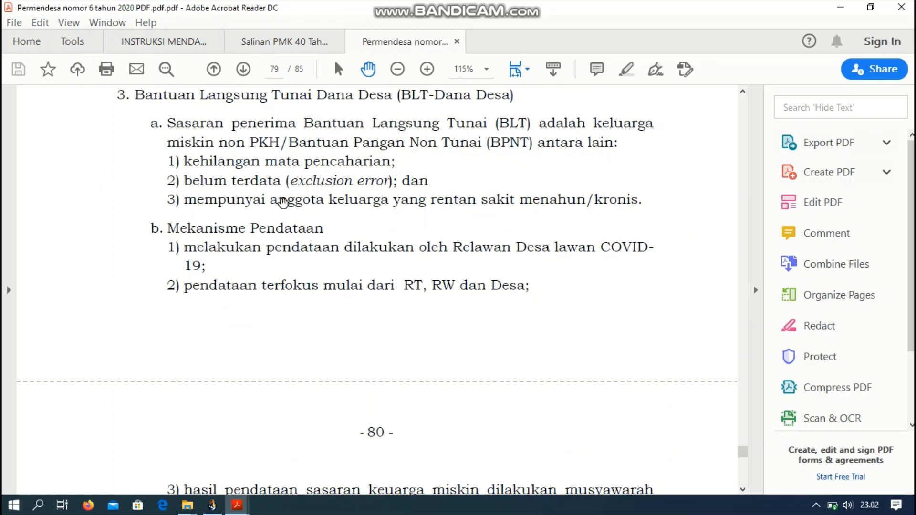
scroll(284, 203, "up", 4)
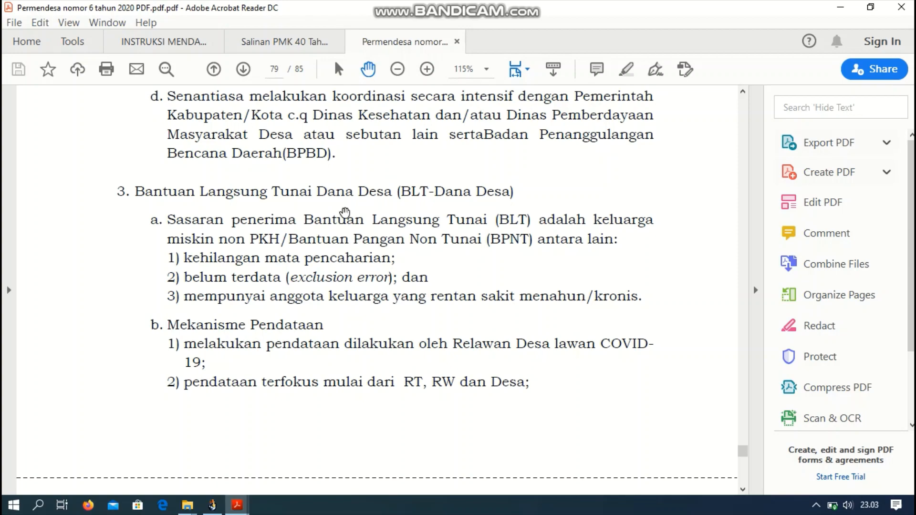
scroll(344, 212, "down", 6)
scroll(347, 218, "down", 6)
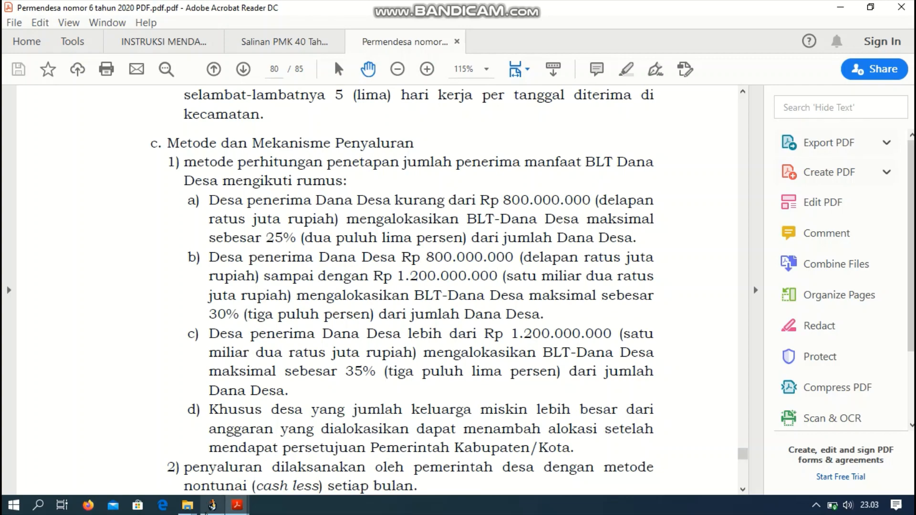
Switch back to Siskeudes and open the budget entry's sub-bidang list for Bidang Penanggulangan Bencana, Darurat dan Mendesak Desa.
left_click(213, 507)
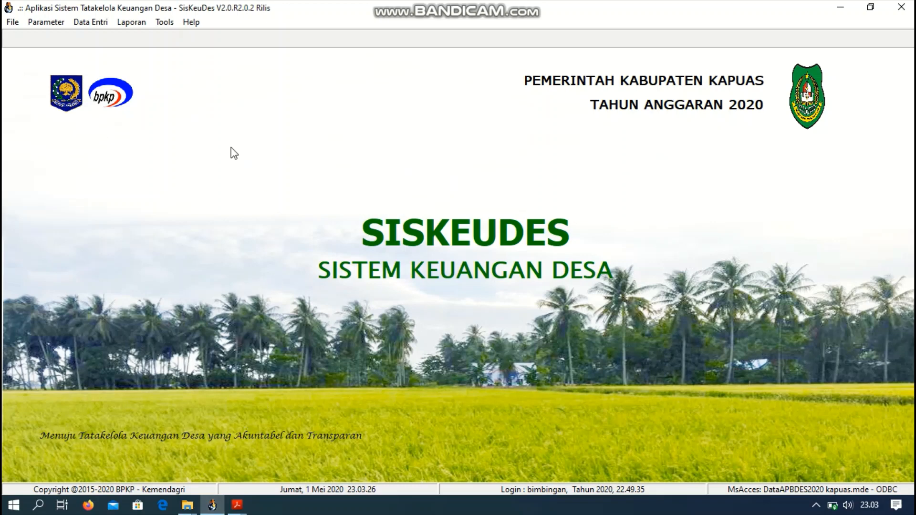
left_click(98, 23)
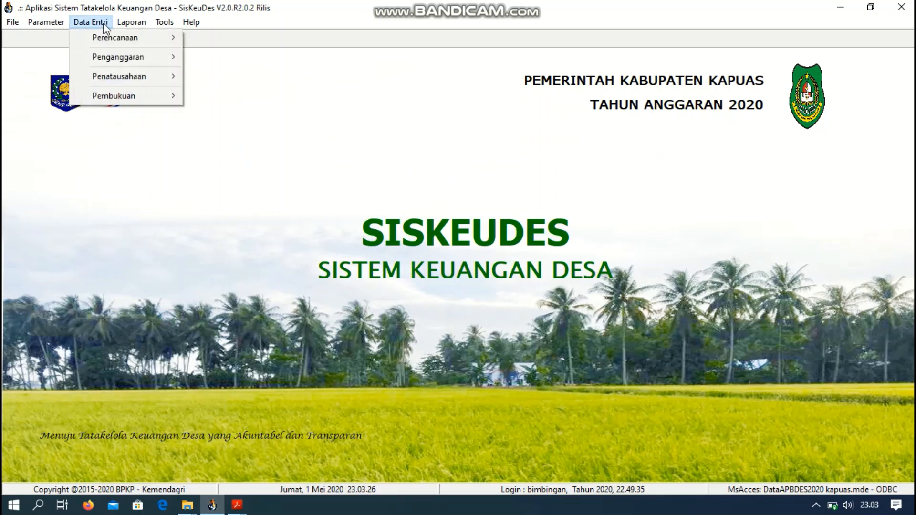
mouse_move(113, 56)
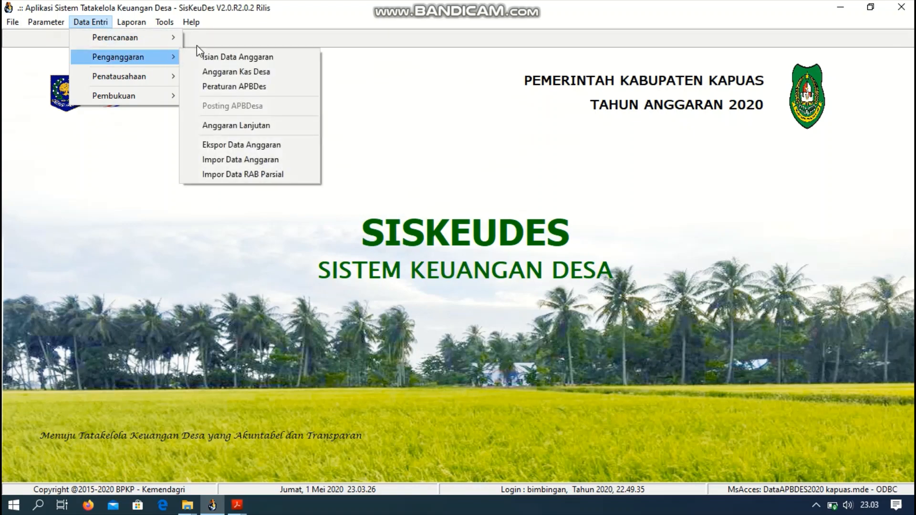
left_click(208, 59)
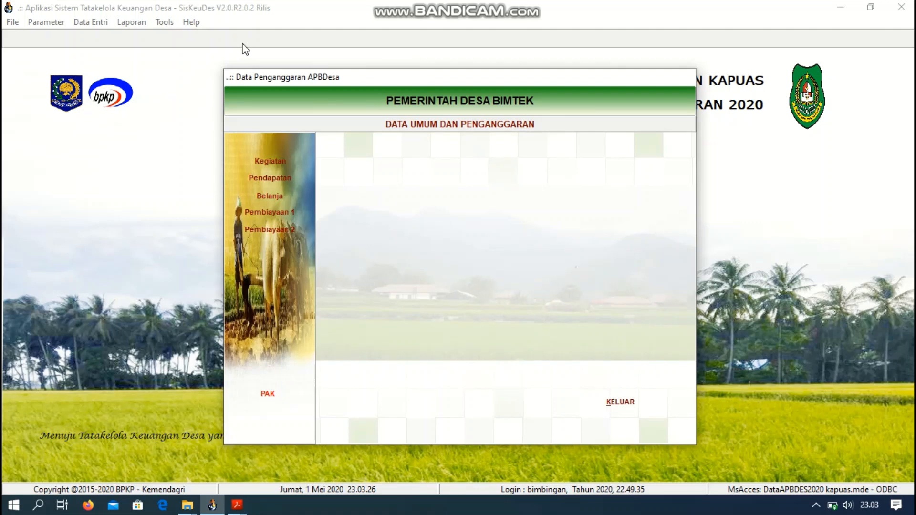
left_click(280, 159)
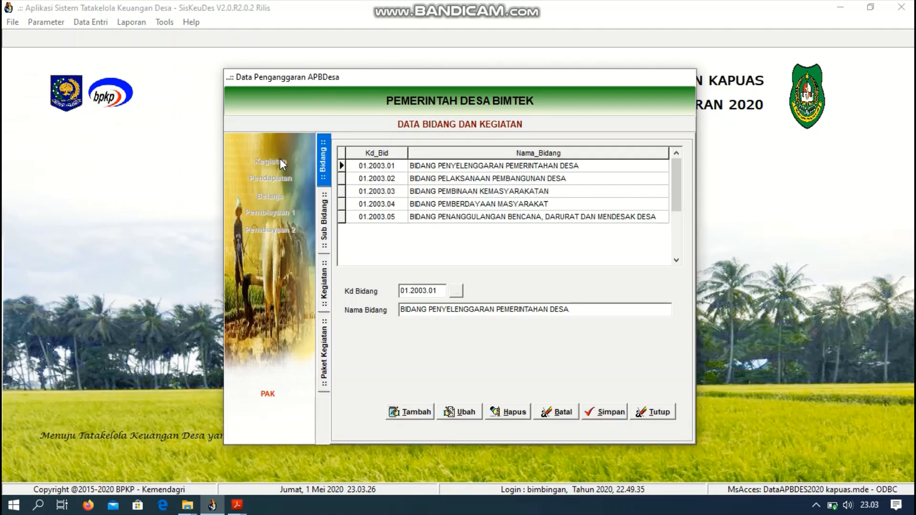
left_click(424, 220)
double_click(425, 220)
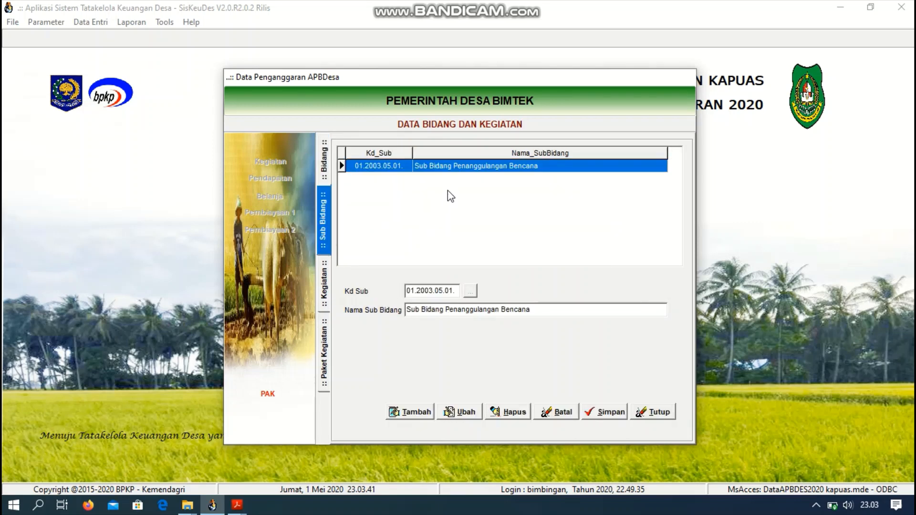
Add Sub Bidang Keadaan Mendesak (05.03) to the disaster and emergency bidang and save it.
left_click(415, 413)
left_click(470, 291)
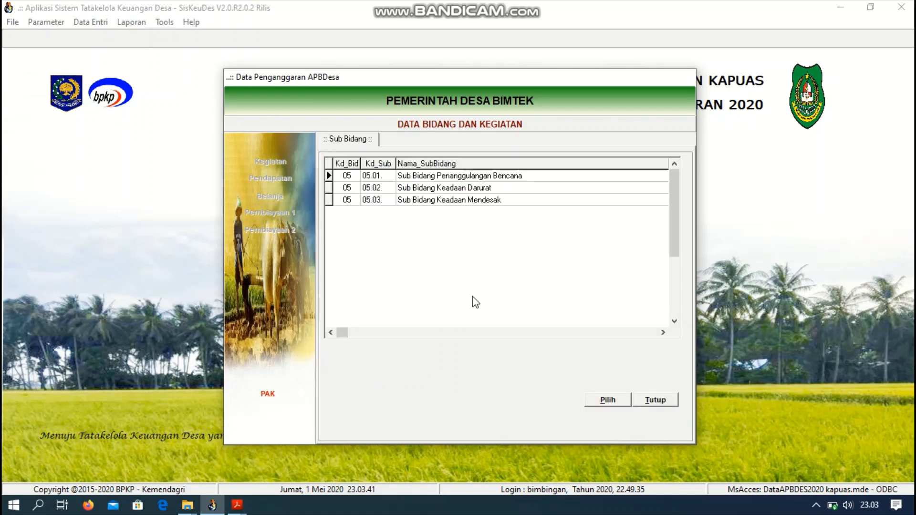
left_click(471, 200)
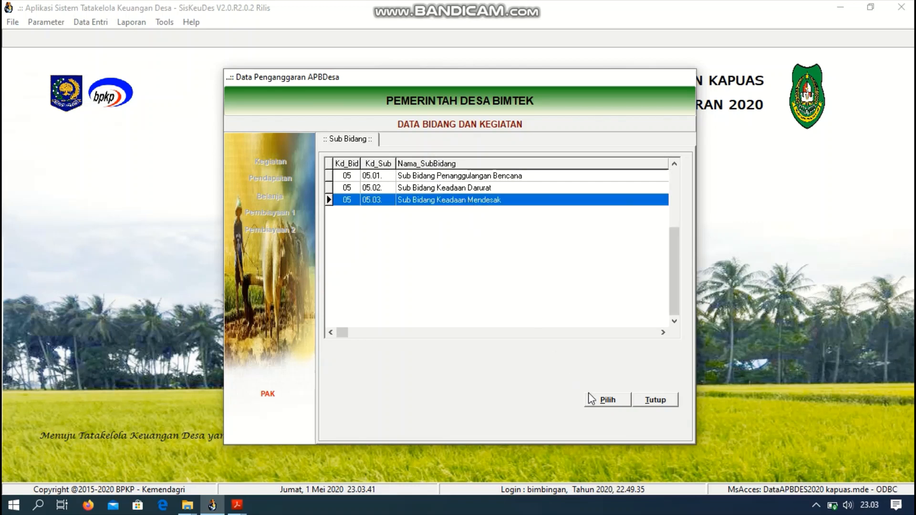
left_click(608, 401)
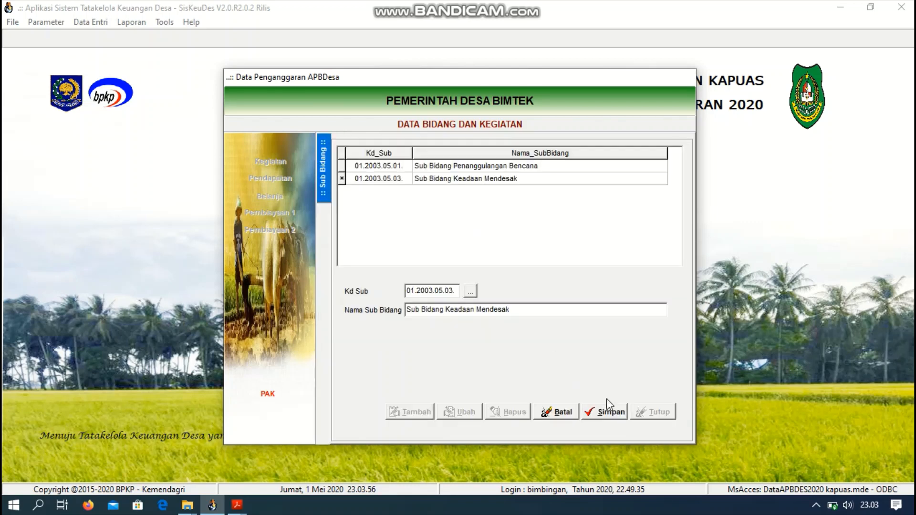
left_click(602, 414)
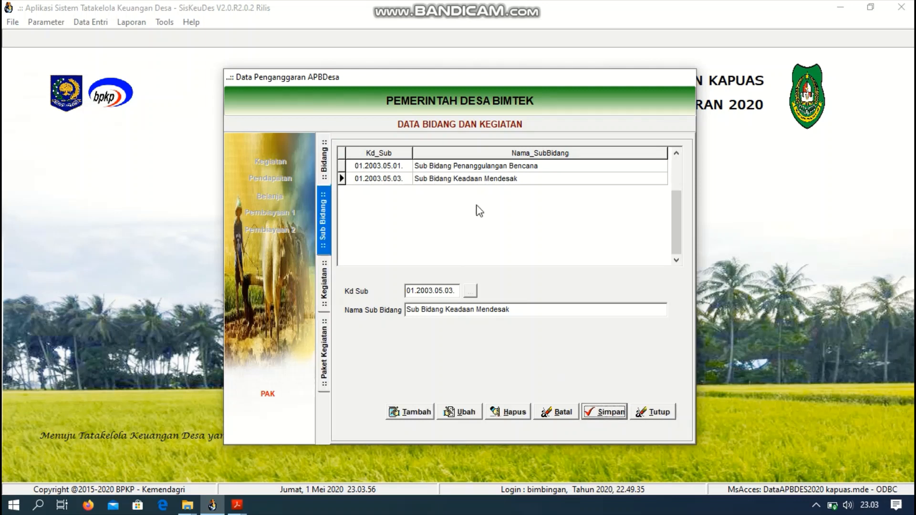
Start a new kegiatan under Sub Bidang Keadaan Mendesak using Penanganan Keadaan Mendesak (05.03.01).
double_click(489, 182)
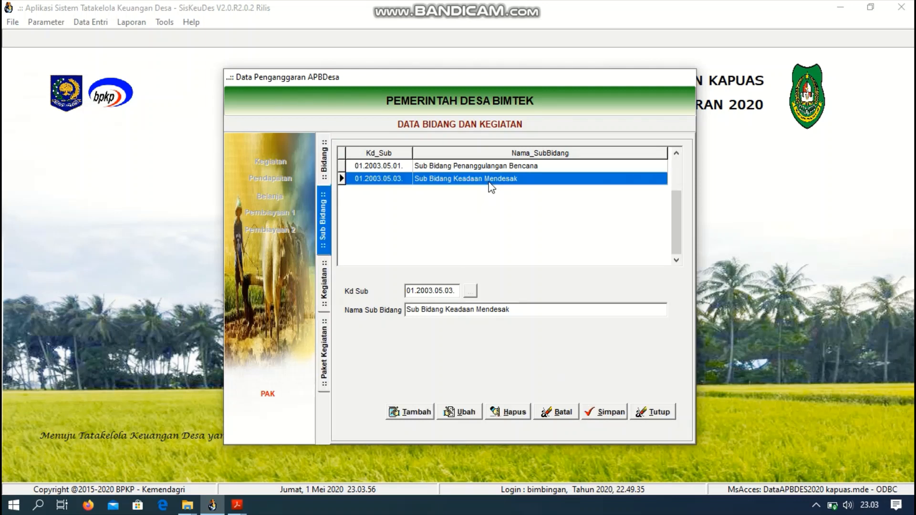
left_click(406, 413)
left_click(481, 268)
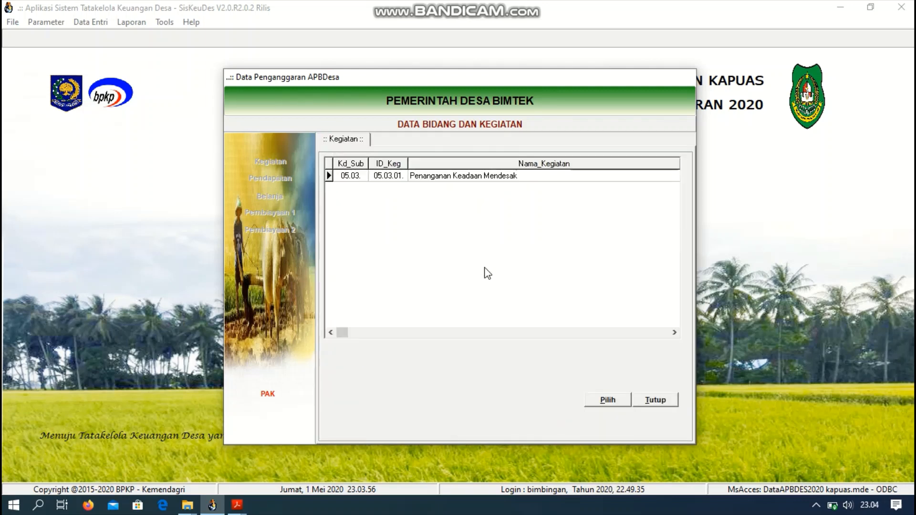
left_click(465, 177)
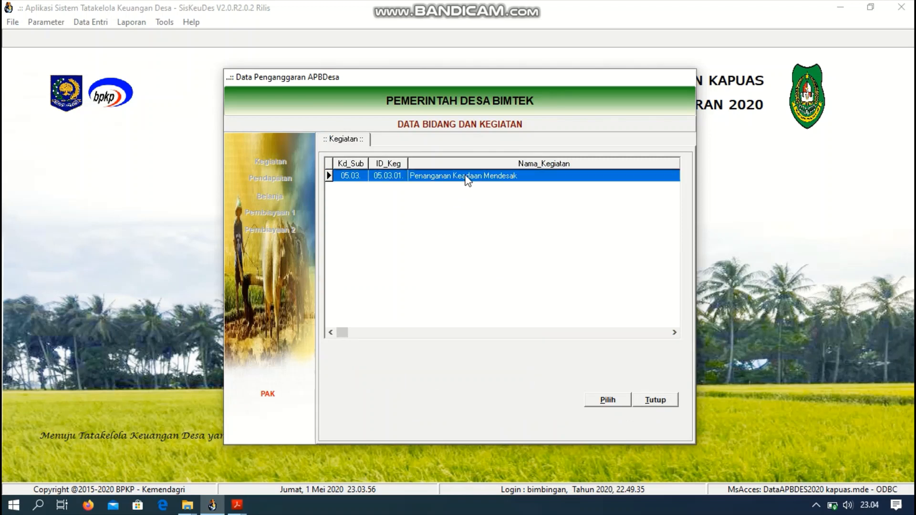
left_click(606, 401)
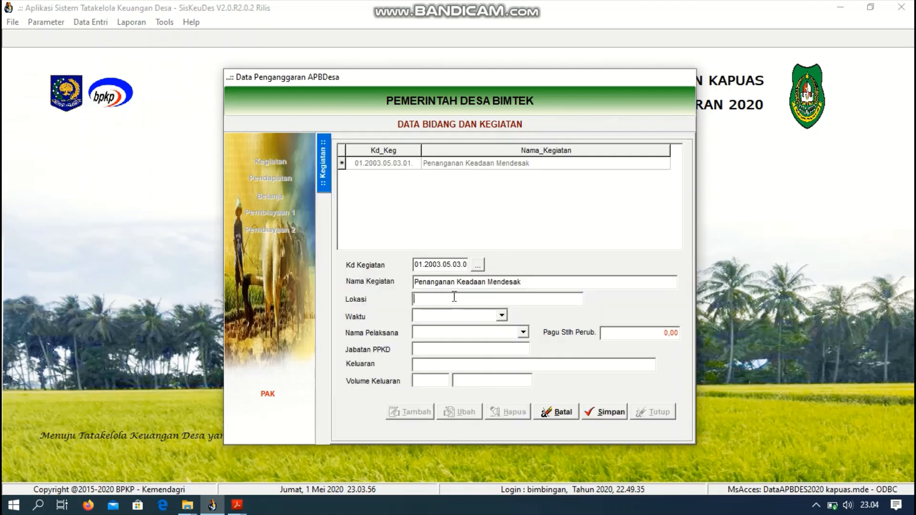
Set the activity's location to Desa Bimtek, its duration to 3 Bulan, and its implementer to the Kasi Kesejahteraan official.
type("Desa Bimtek")
left_click(501, 316)
left_click(474, 345)
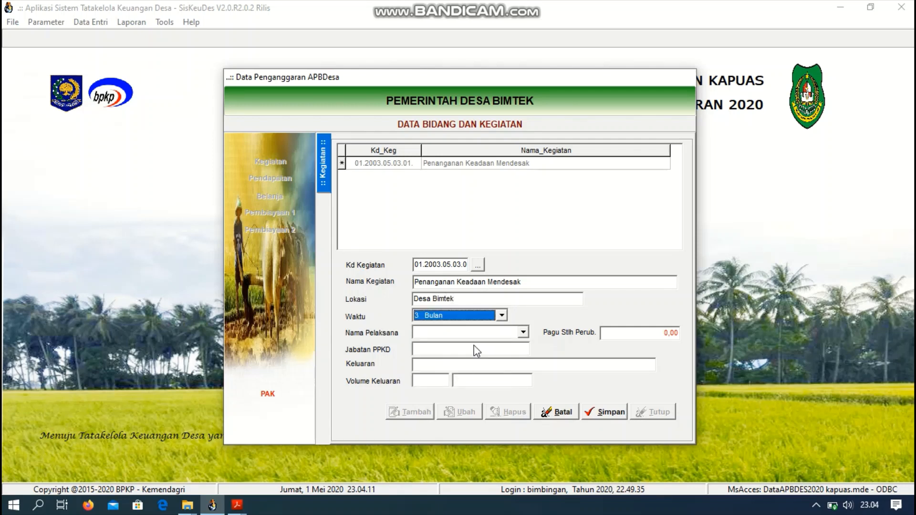
left_click(524, 333)
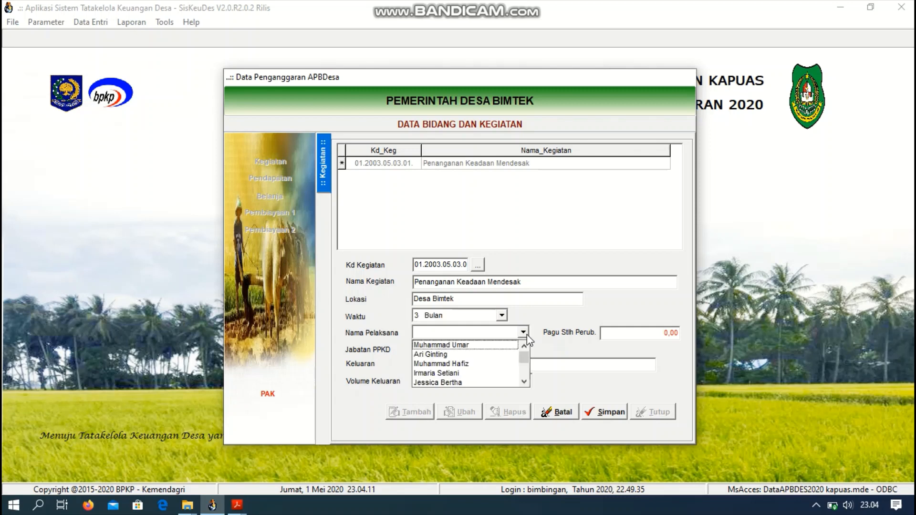
left_click(466, 364)
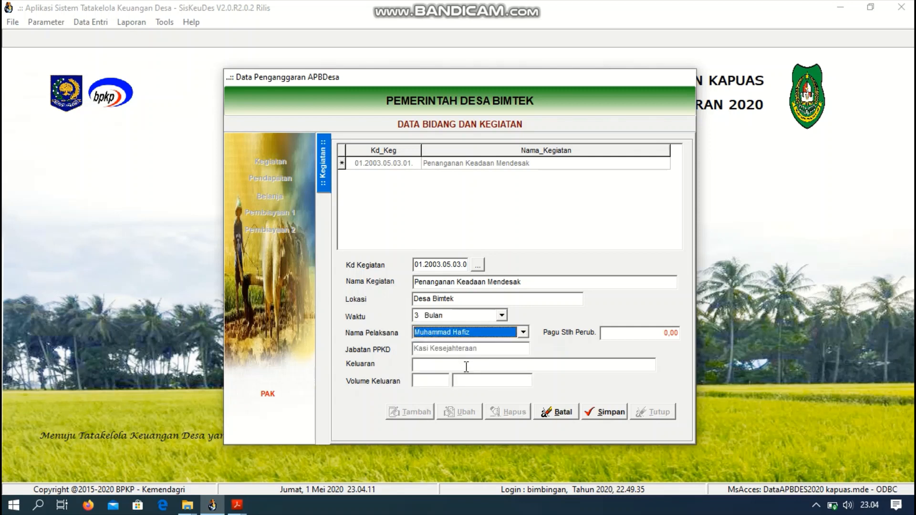
Set the activity's output to Terbayarnya BLT Dana Desa, output volume 3 Bulan and revised ceiling 300.000.000, and save the activity.
left_click(467, 367)
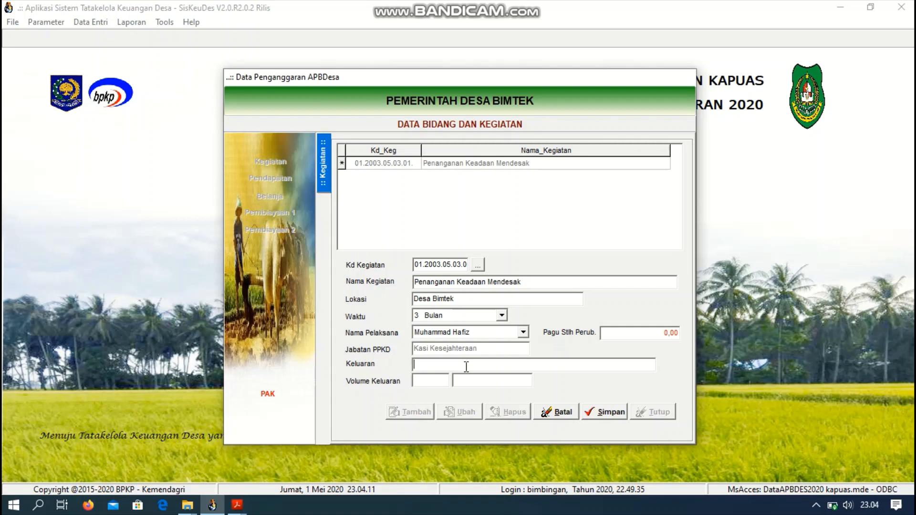
type("Terbayarnya BLT Dana Desa")
left_click(422, 381)
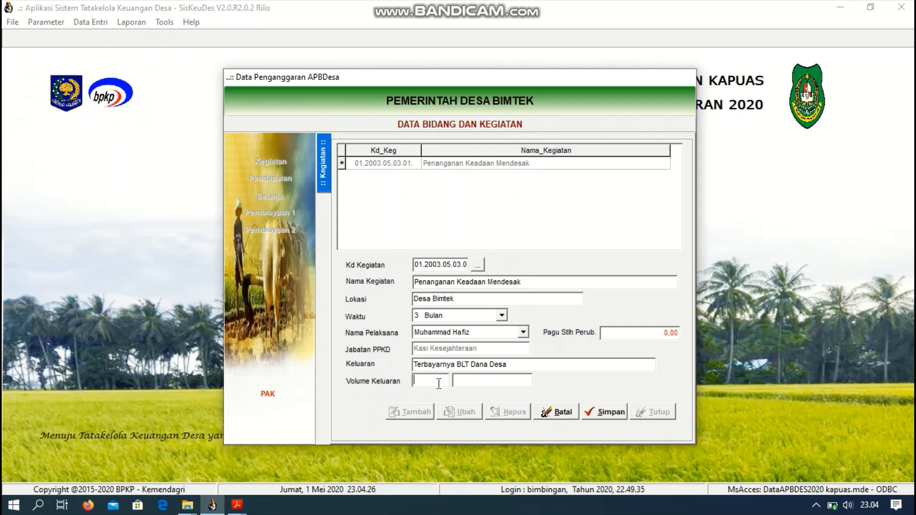
type("3")
left_click(478, 379)
type("Bulan")
left_click(627, 333)
type("3")
type("00000000")
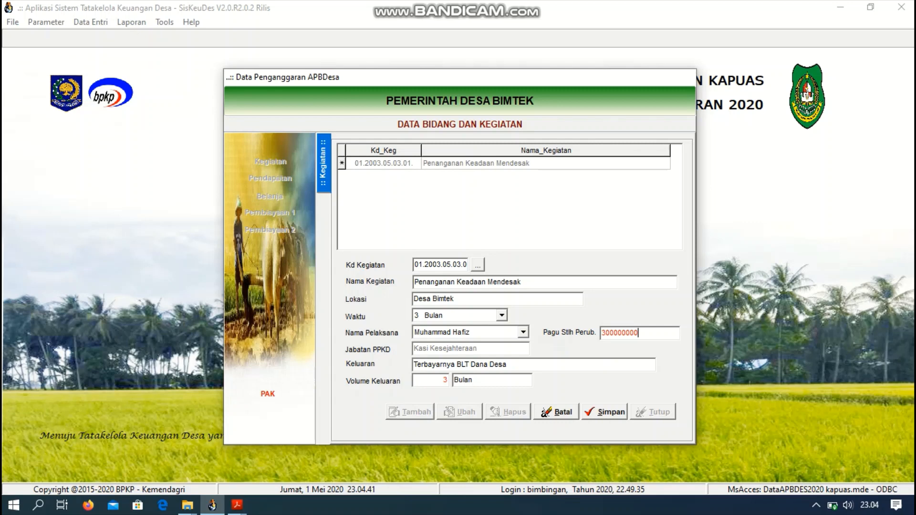
left_click(599, 421)
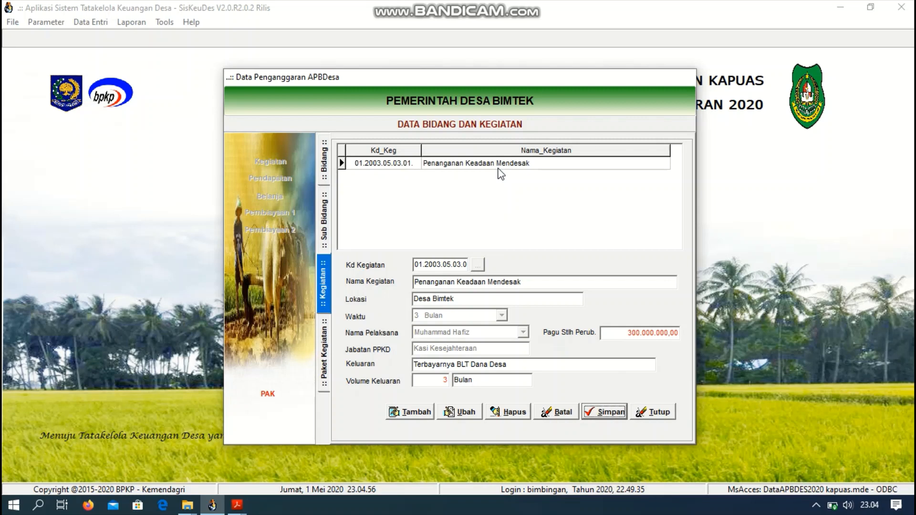
Add an activity package under Penanganan Keadaan Mendesak named Penyaluran BLT Dana Desa with a value of Rp 300.000.000.
left_click(496, 165)
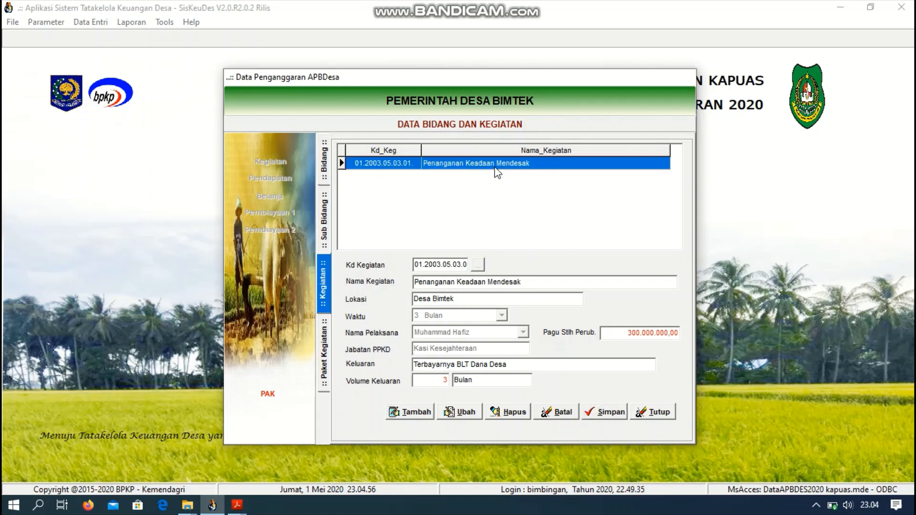
double_click(496, 164)
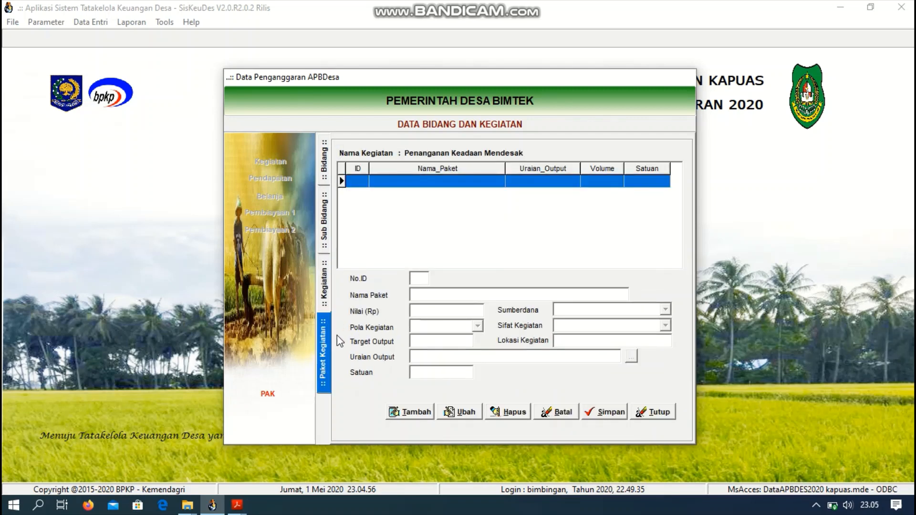
left_click(403, 412)
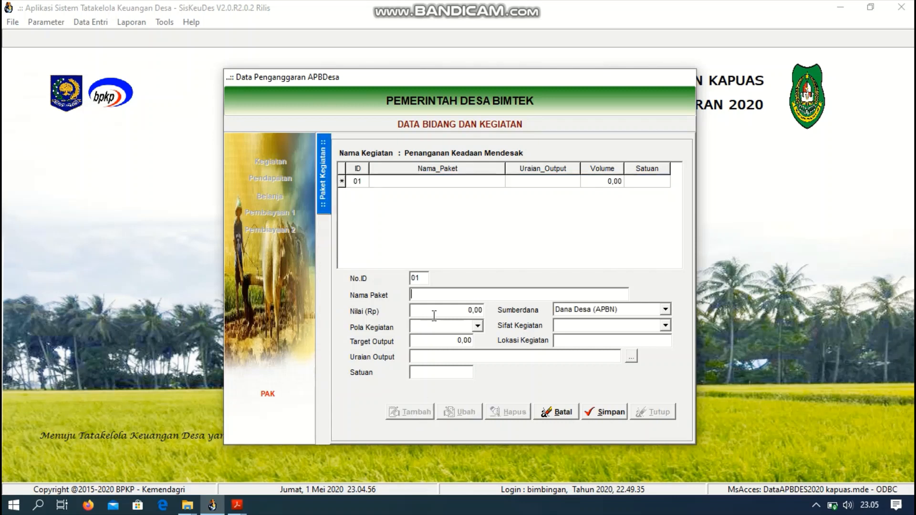
type("Penylaur")
key("BackSpace")
key("BackSpace")
key("BackSpace")
type("aluran BLT Dana Desa")
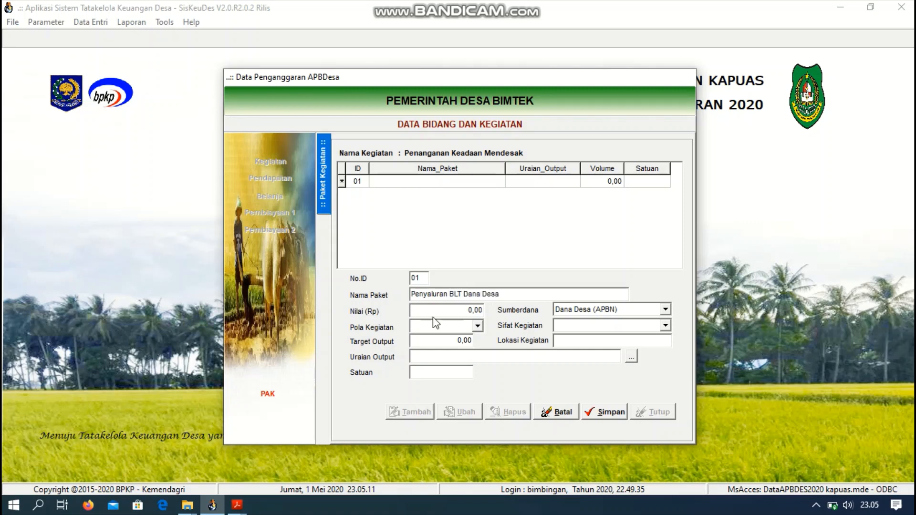
key("Tab")
type("3")
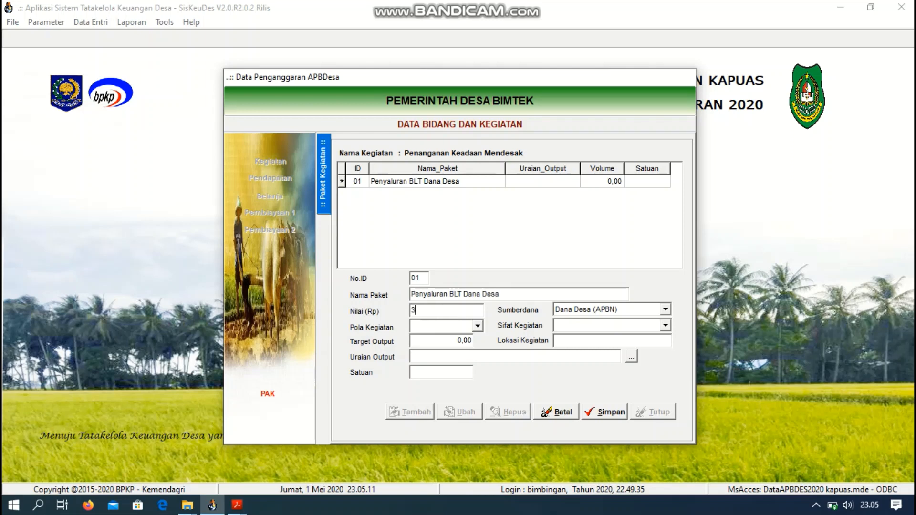
type("00.000.000,00")
Set the package's pola kegiatan to Swakelola, target output to 3, and output description to Jumlah Kejadian Keadaan Mendesak.
left_click(477, 326)
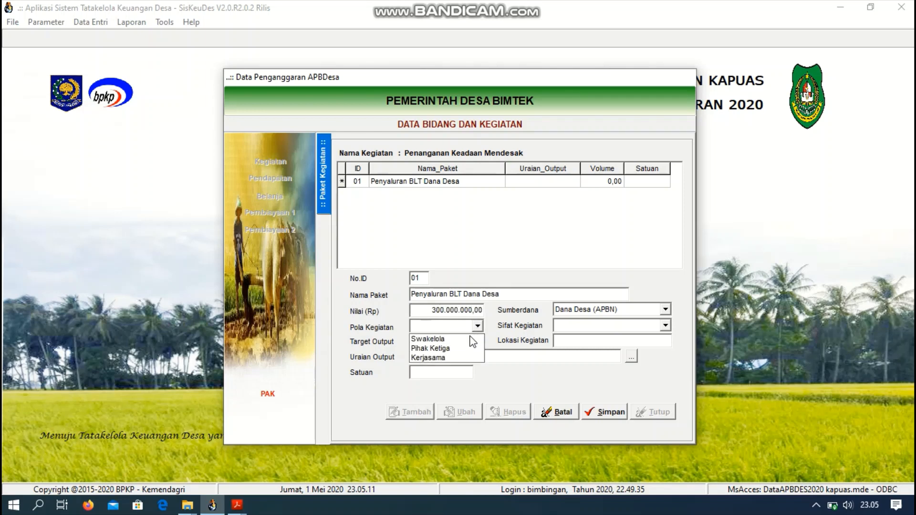
left_click(470, 338)
left_click(467, 341)
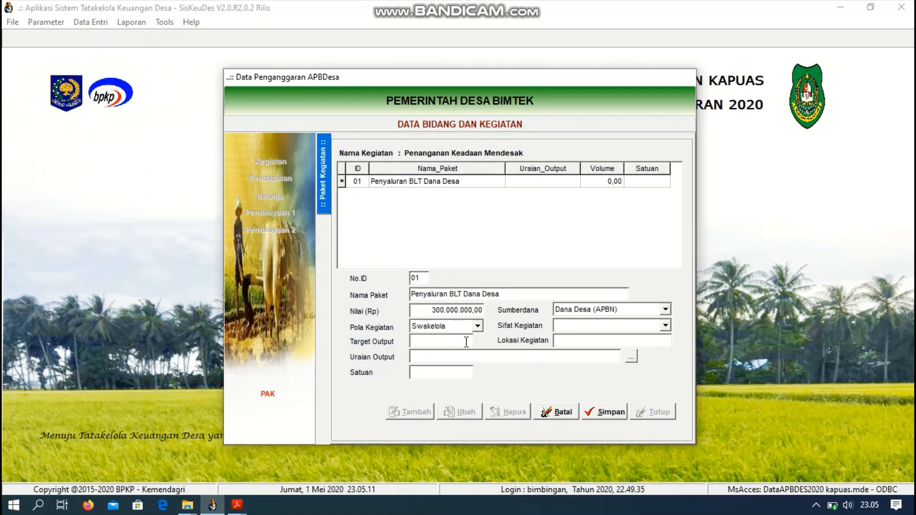
type("1")
left_click(631, 358)
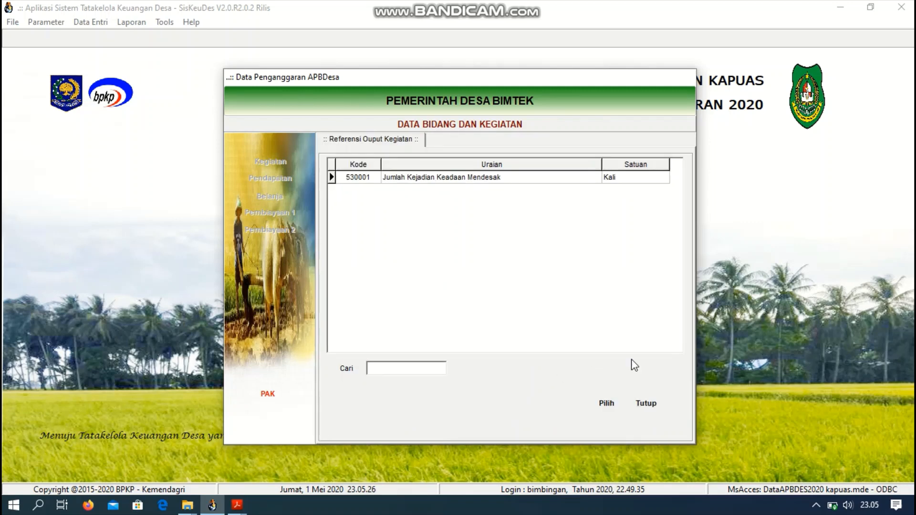
left_click(552, 182)
left_click(594, 393)
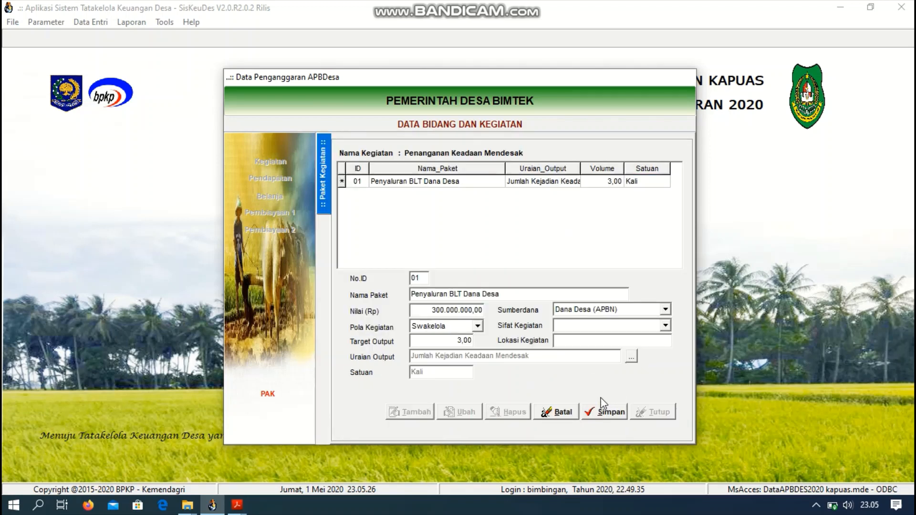
Set the package's sifat kegiatan to NON FISIK-LAINNYA and location to Desa Bimtek, save it, and close the activity data.
left_click(665, 327)
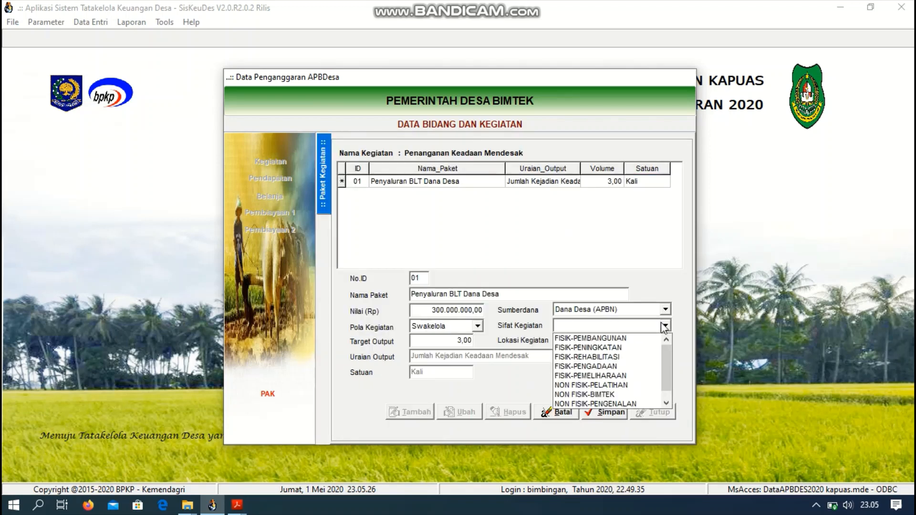
scroll(646, 372, "down", 1)
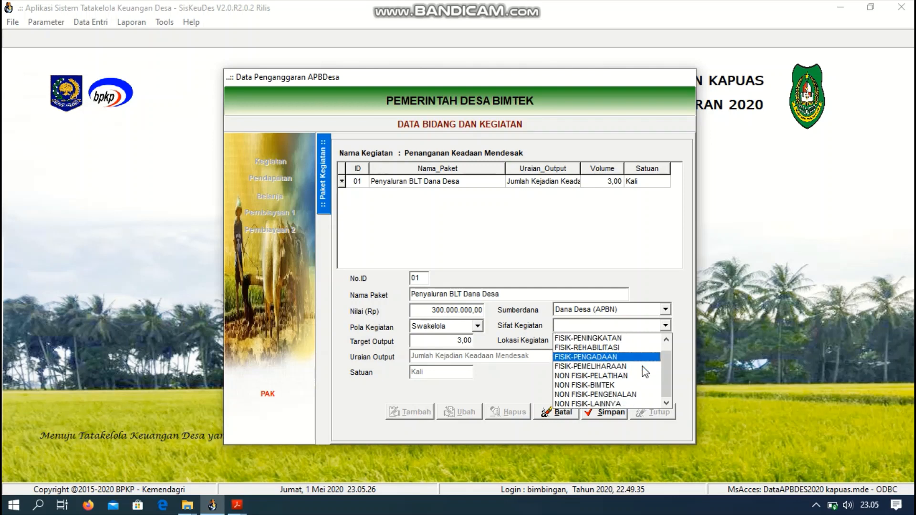
left_click(623, 404)
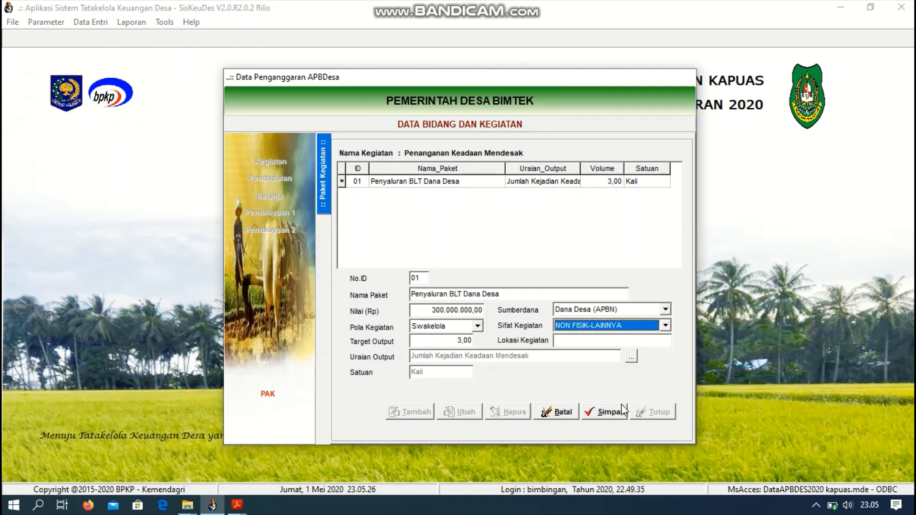
left_click(632, 340)
type("Desa Bimre")
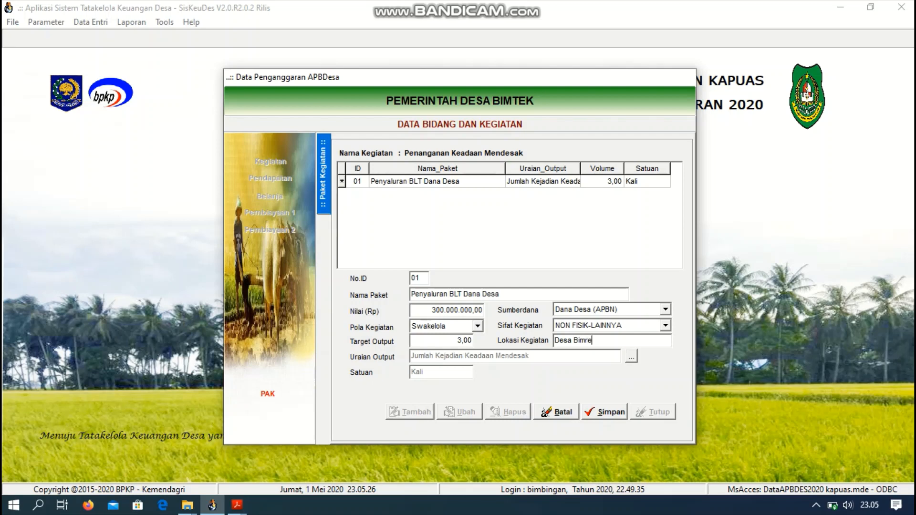
key("BackSpace")
type("tek")
left_click(613, 412)
left_click(646, 413)
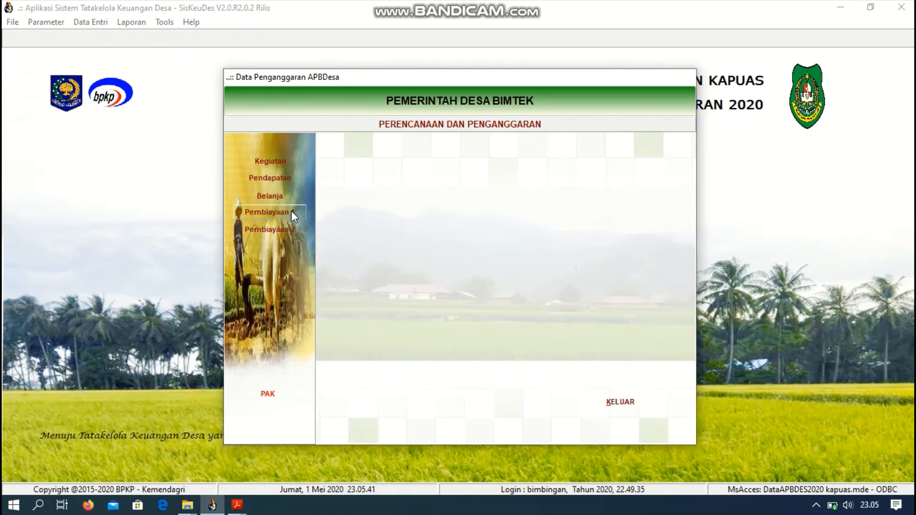
Open the Belanja RAB for the Penyaluran BLT Dana Desa package under Bidang 05, activity Penanganan Keadaan Mendesak.
left_click(285, 193)
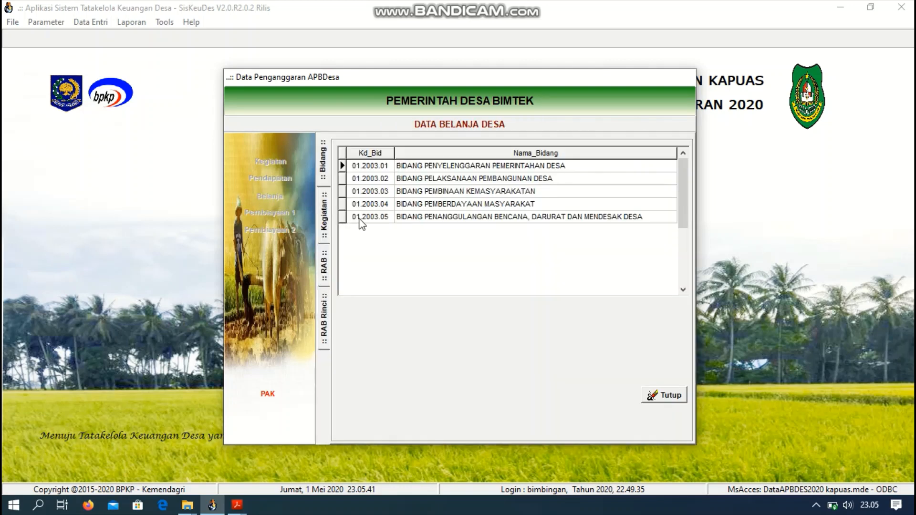
double_click(419, 220)
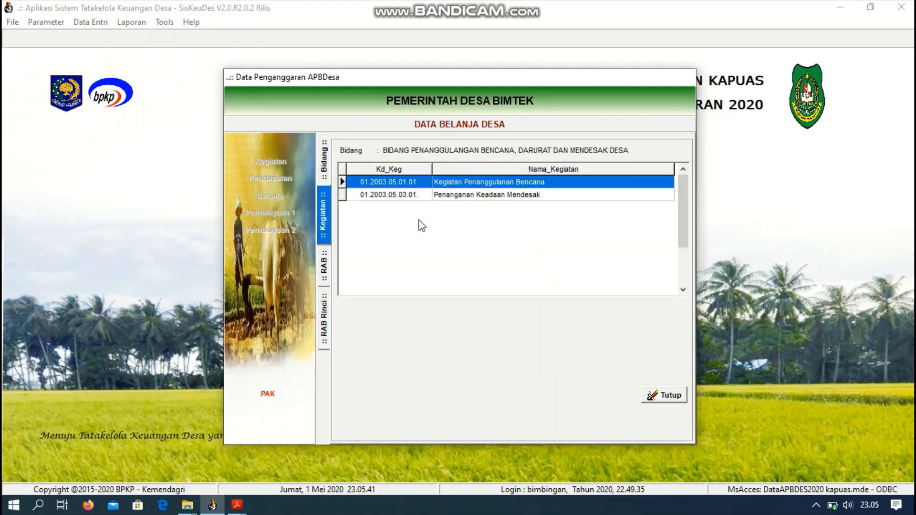
left_click(448, 197)
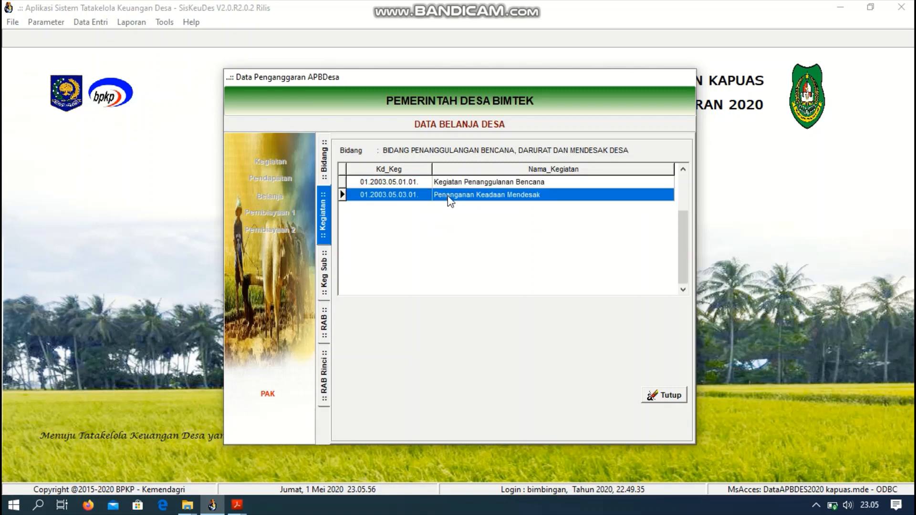
double_click(449, 198)
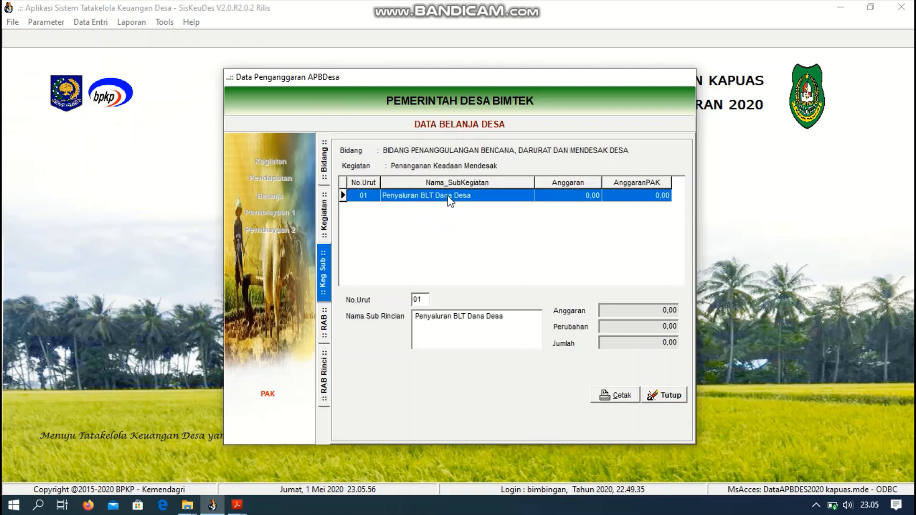
double_click(478, 197)
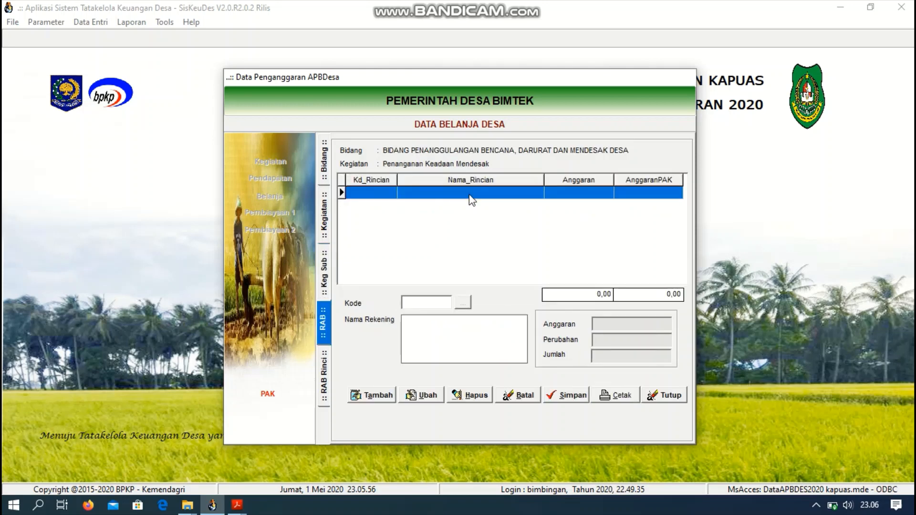
Add account 5.4.1.01 Belanja Tidak Terduga to the package's RAB and save it.
left_click(371, 398)
left_click(464, 303)
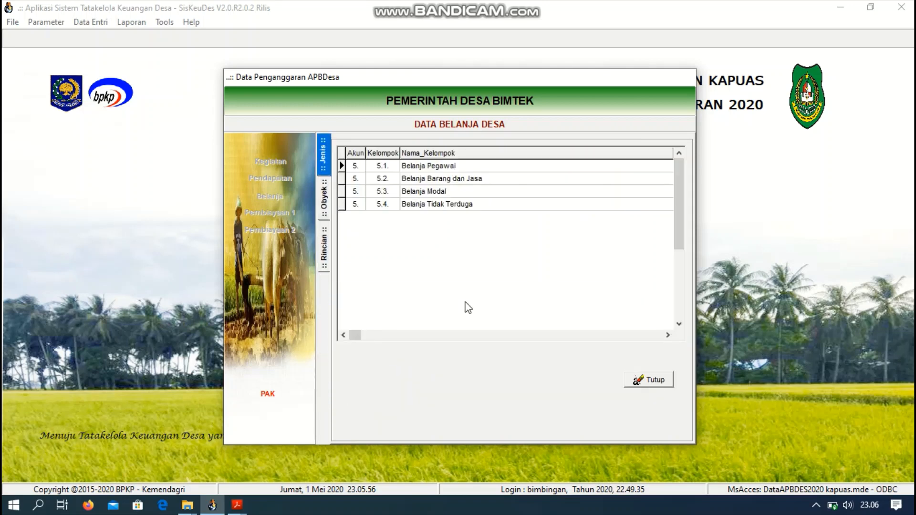
double_click(484, 205)
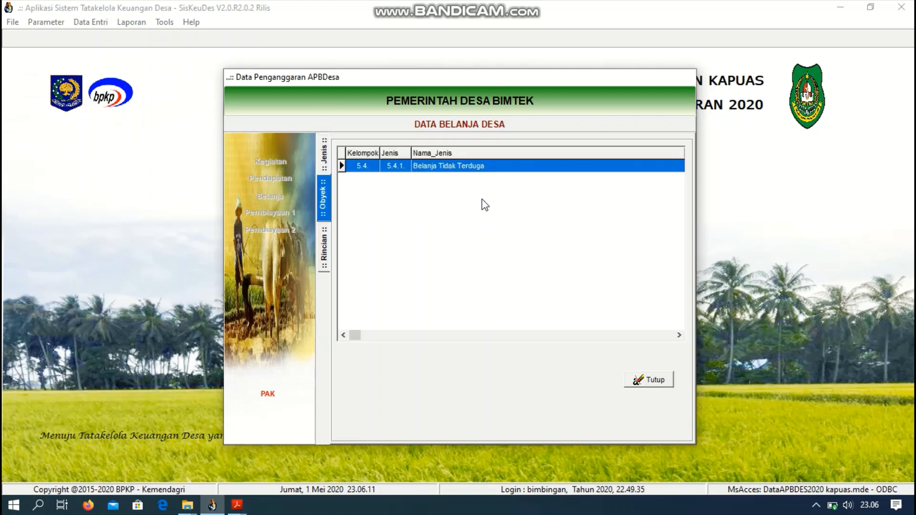
double_click(494, 166)
double_click(494, 165)
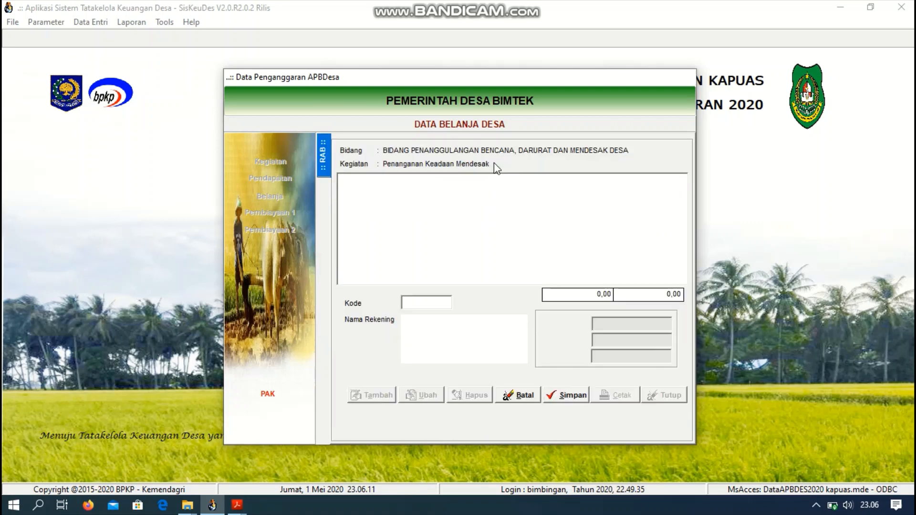
left_click(564, 396)
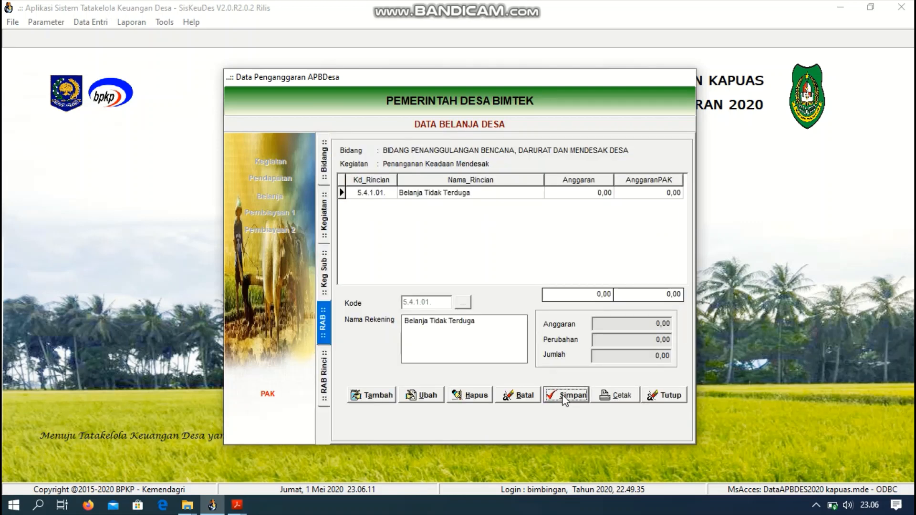
Add the detail line BLT Tahap 1 under Belanja Tidak Terduga with 120 KK at a unit price of 600.000 and save it.
double_click(500, 199)
left_click(379, 397)
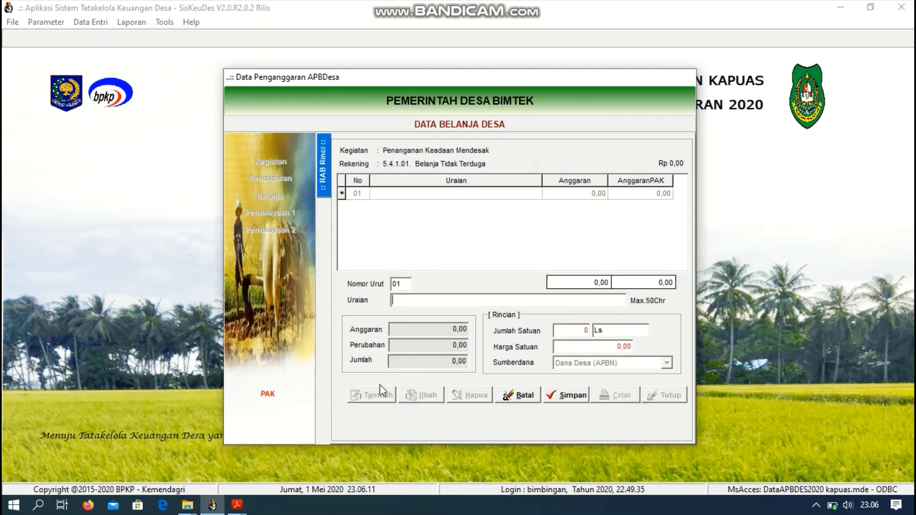
type("BLT Tahap 1")
left_click(569, 331)
type("120")
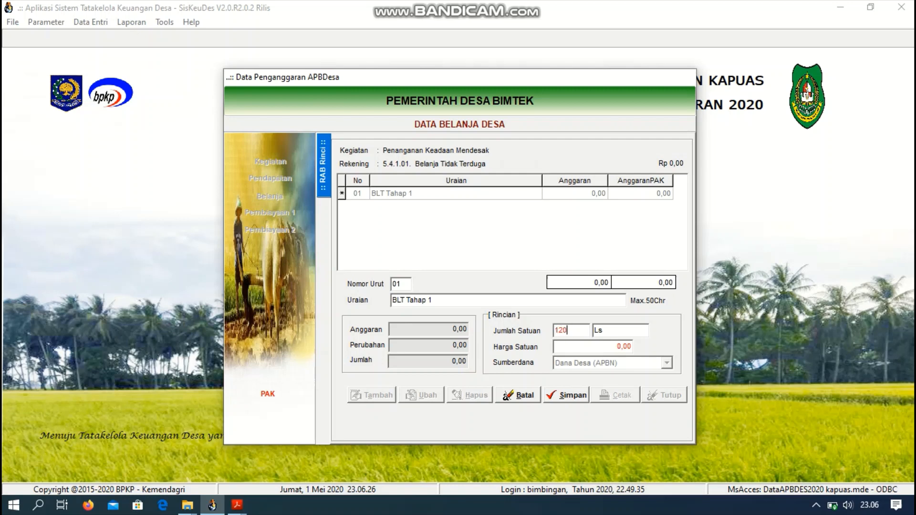
left_click(600, 331)
type("KK")
left_click(597, 349)
type("600000")
left_click(580, 400)
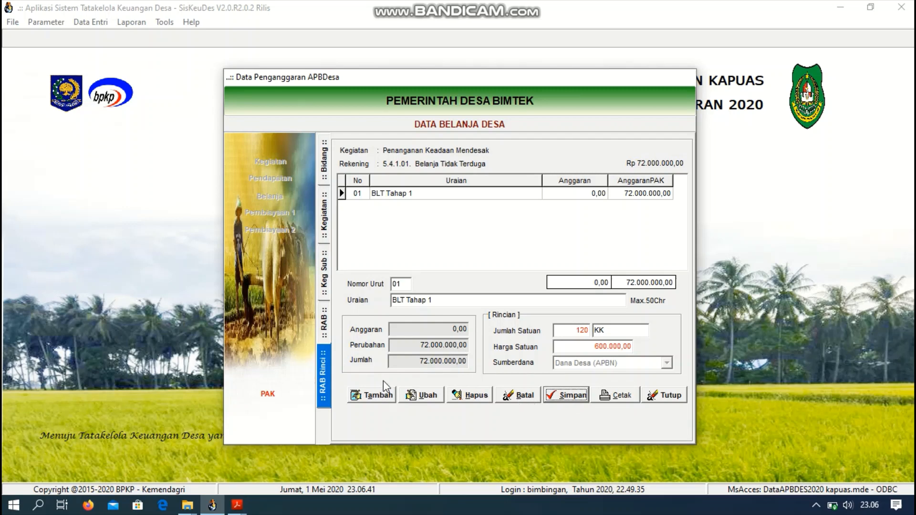
Add the second detail line, BLT Tahap 2, with 120 KK at a unit price of 600.000 and save it.
left_click(380, 395)
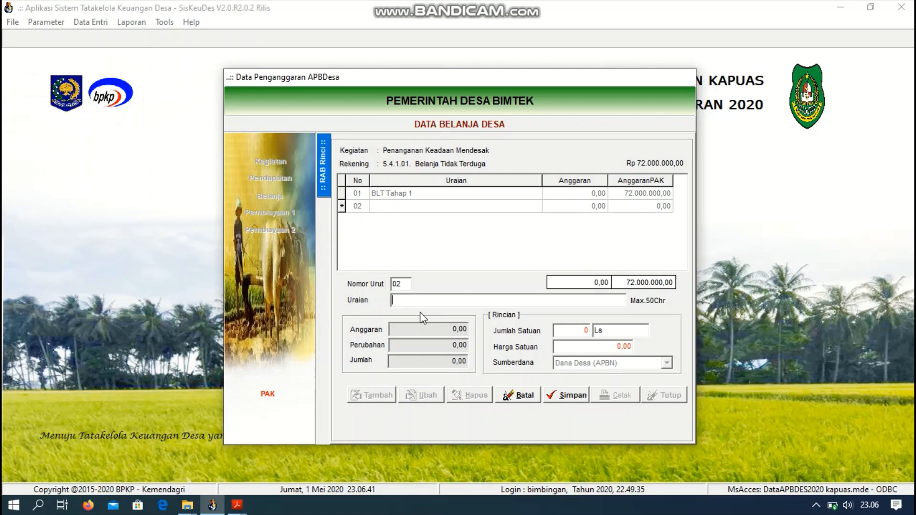
type("BLT Tahap 2")
left_click(585, 333)
type("120")
left_click(611, 327)
left_click_drag(611, 329, 583, 330)
type("KK")
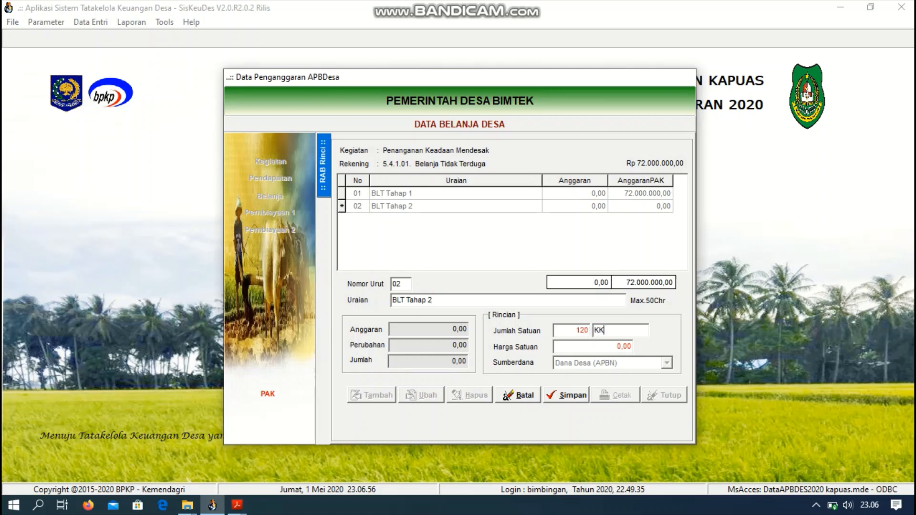
left_click(591, 347)
type("600000")
left_click(572, 399)
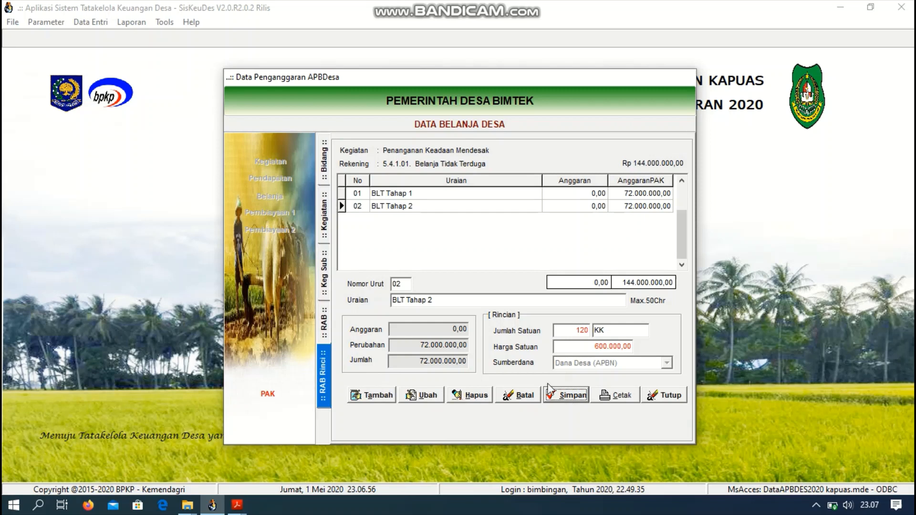
Add and save the third detail line, BLT Tahap 3, with 120 KK at 600.000 each, and open the RAB's print preview.
left_click(378, 396)
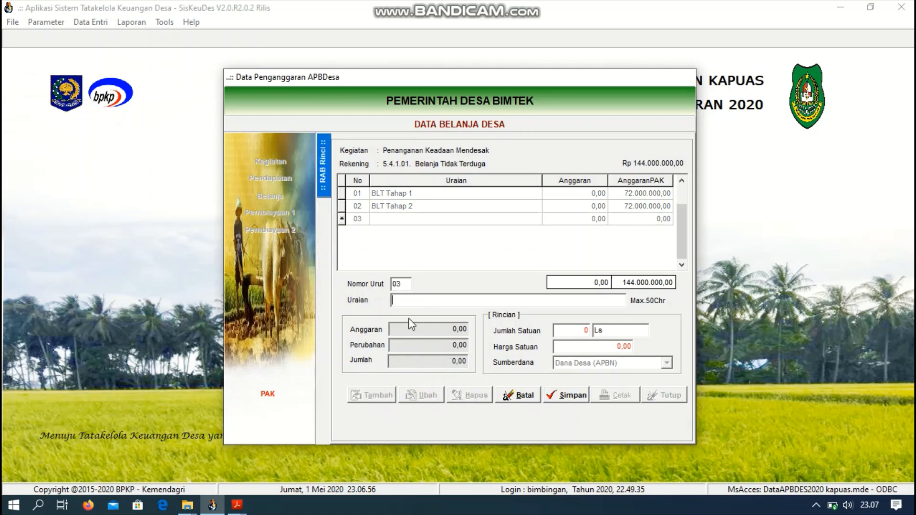
type("BLT Tahap 3")
left_click(584, 331)
type("120")
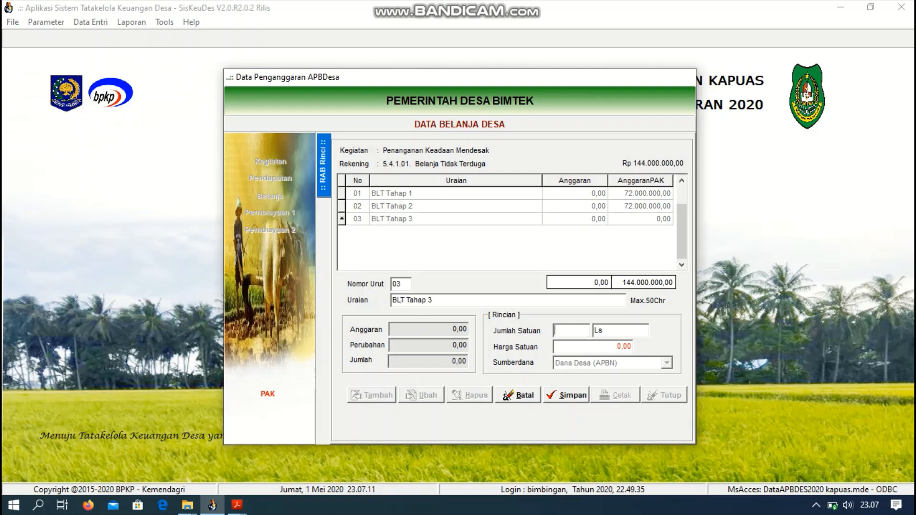
key("Tab")
type("KK")
left_click(590, 344)
type("600000")
left_click(575, 394)
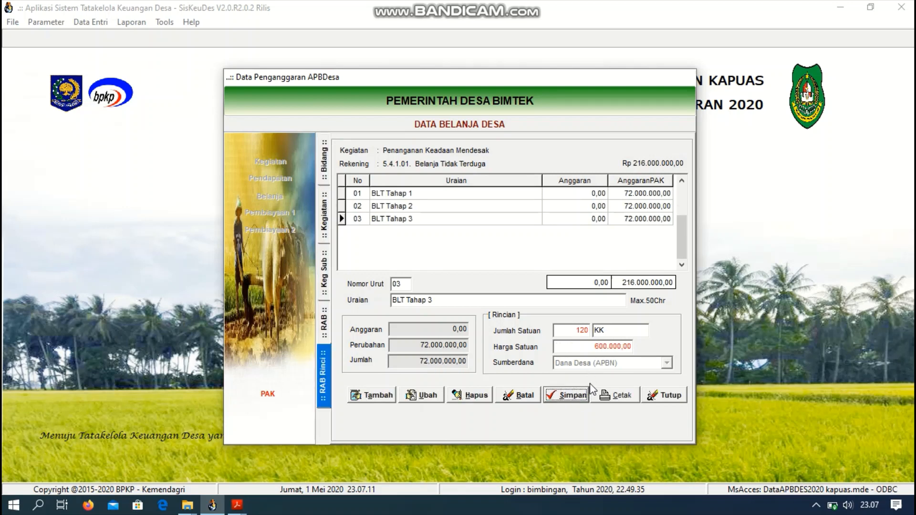
left_click(616, 396)
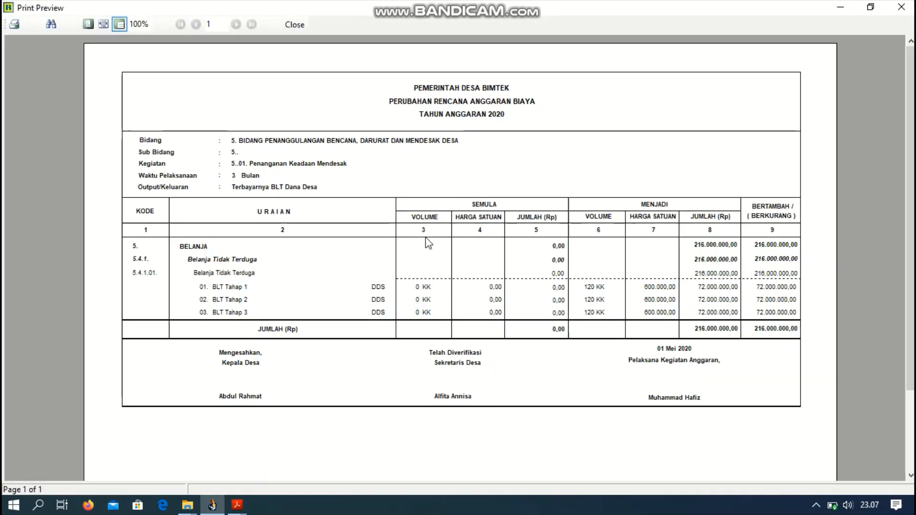